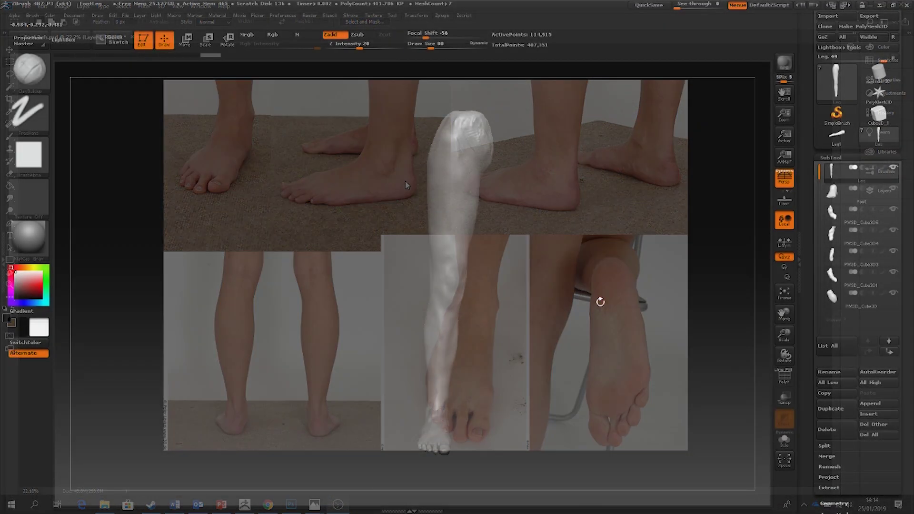
# Move the First-Layer-of-Plantar-Muscles image over the foot photos and examine the muscles of the sole
pyautogui.moveTo(598, 302); pyautogui.dragTo(390, 314)
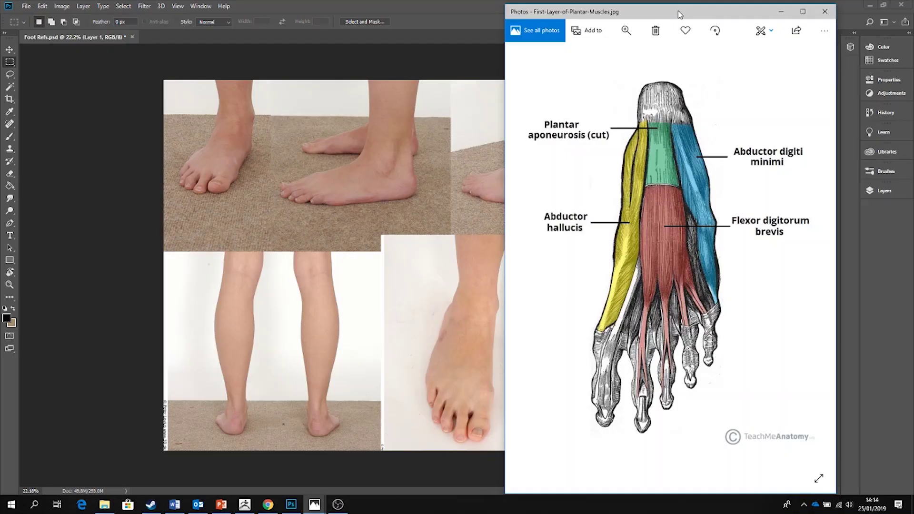
pyautogui.moveTo(680, 12); pyautogui.dragTo(590, 14)
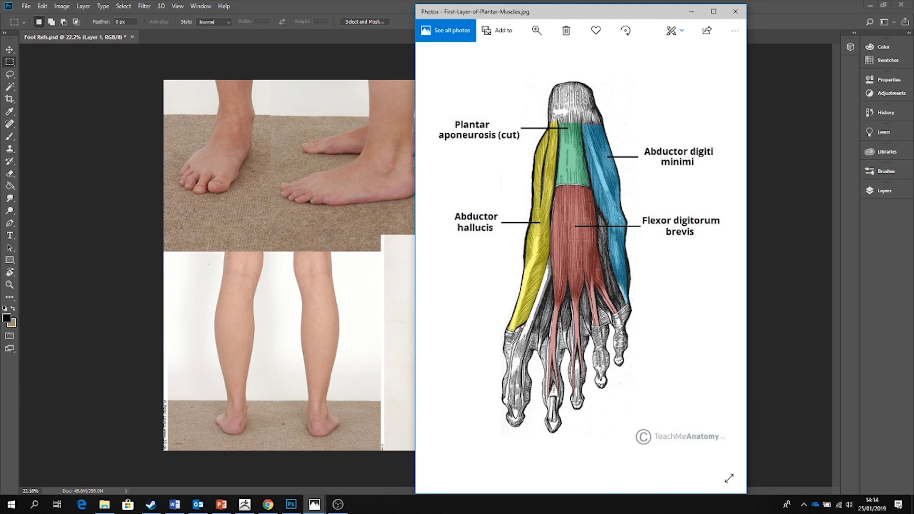
pyautogui.moveTo(905, 45); pyautogui.dragTo(222, 16)
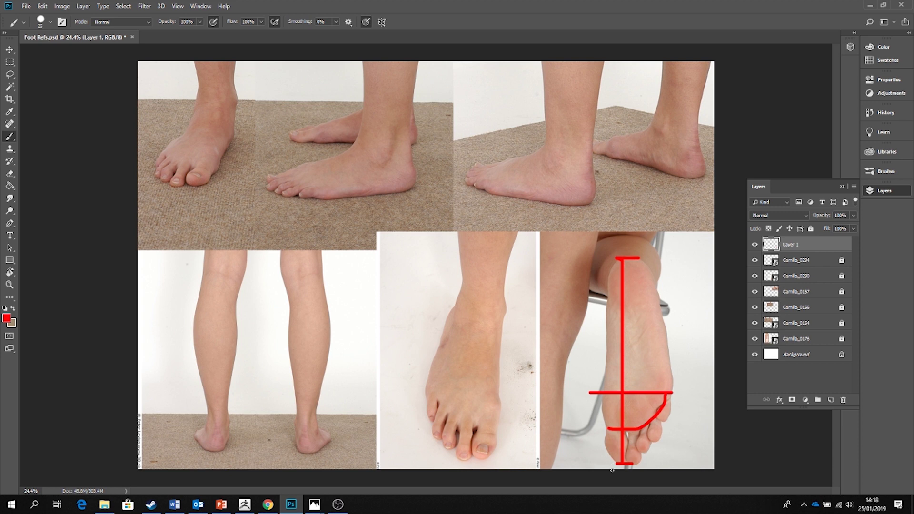
# Draw a cyan marker for the big toe's length beside the sole and place a duplicate of it directly above
pyautogui.moveTo(603, 463)
pyautogui.mouseDown()
pyautogui.moveTo(603, 430)
pyautogui.moveTo(619, 429)
pyautogui.moveTo(610, 408)
pyautogui.mouseUp()
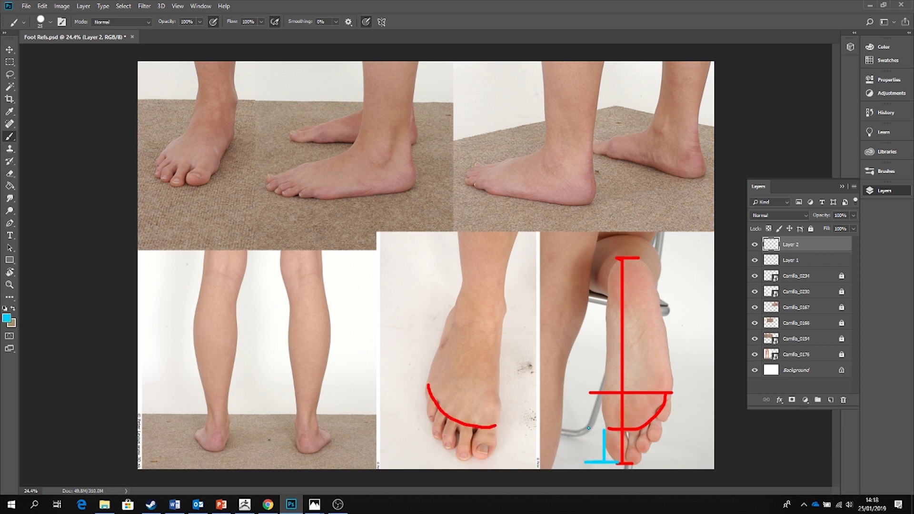
pyautogui.press('v')
pyautogui.hotkey('ctrl', 't')
pyautogui.press('Return')
pyautogui.hotkey('ctrl', 'j')
pyautogui.hotkey('ctrl', 't')
pyautogui.press('Return')
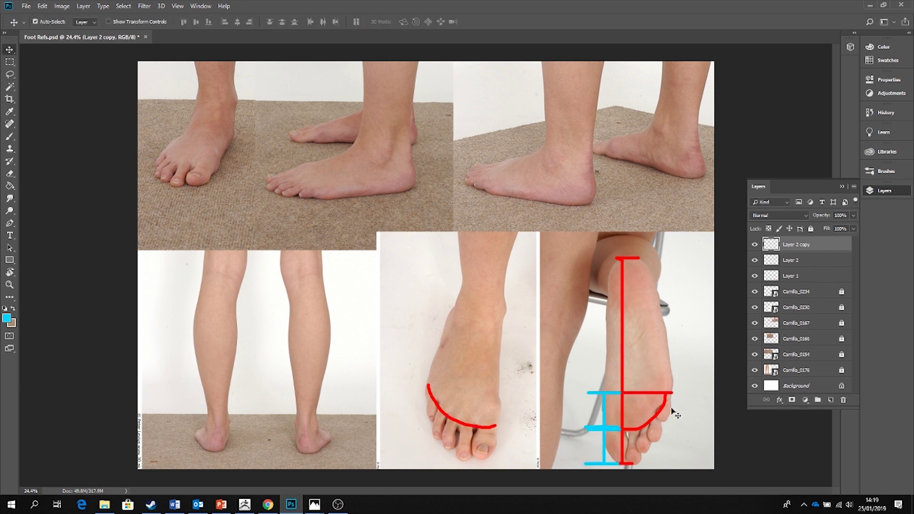
# Fine-tune the fit of the copied cyan marker and delete Layer 1 with the red guide lines
pyautogui.click(755, 276)
pyautogui.click(754, 276)
pyautogui.click(800, 260)
pyautogui.click(755, 276)
pyautogui.click(800, 244)
pyautogui.hotkey('ctrl', 't')
pyautogui.press('Return')
pyautogui.click(781, 261)
pyautogui.click(781, 278)
pyautogui.press('Delete')
# Merge the two cyan marker layers into a single layer
pyautogui.click(791, 261)
pyautogui.keyDown('shift'); pyautogui.click(792, 245); pyautogui.keyUp('shift')
pyautogui.rightClick(792, 248)
pyautogui.click(714, 419)
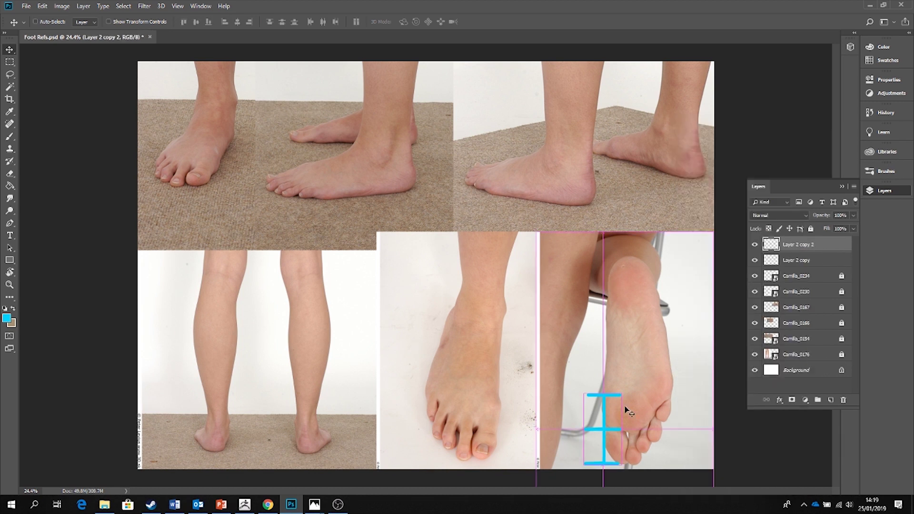
# Duplicate the merged cyan marker twice upward so the units span the sole from the toes to the heel
pyautogui.hotkey('ctrl', 't')
pyautogui.keyDown('alt'); pyautogui.moveTo(627, 410); pyautogui.dragTo(608, 268); pyautogui.keyUp('alt')
pyautogui.press('Return')
pyautogui.hotkey('ctrl', 'alt', 't')
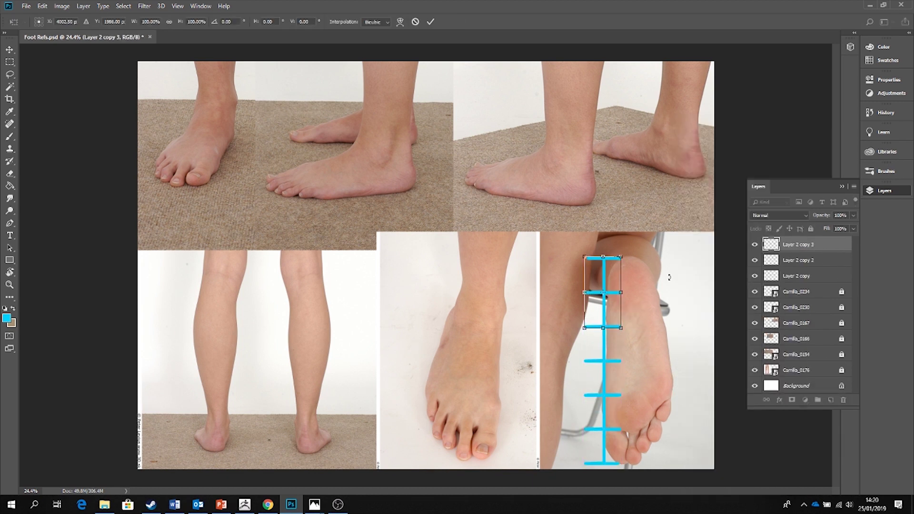
pyautogui.press('Return')
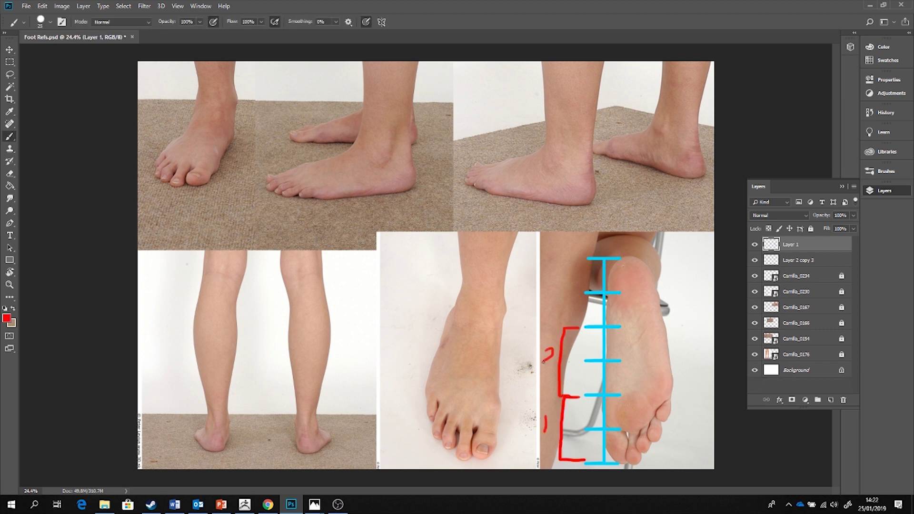
# Outline the first third of the sole with red lines at the ball, the toe tips and the outer side
pyautogui.hotkey('ctrl', 'z')
pyautogui.keyDown('shift'); pyautogui.moveTo(619, 396); pyautogui.dragTo(676, 395); pyautogui.keyUp('shift')
pyautogui.keyDown('shift'); pyautogui.moveTo(619, 463); pyautogui.dragTo(664, 465); pyautogui.keyUp('shift')
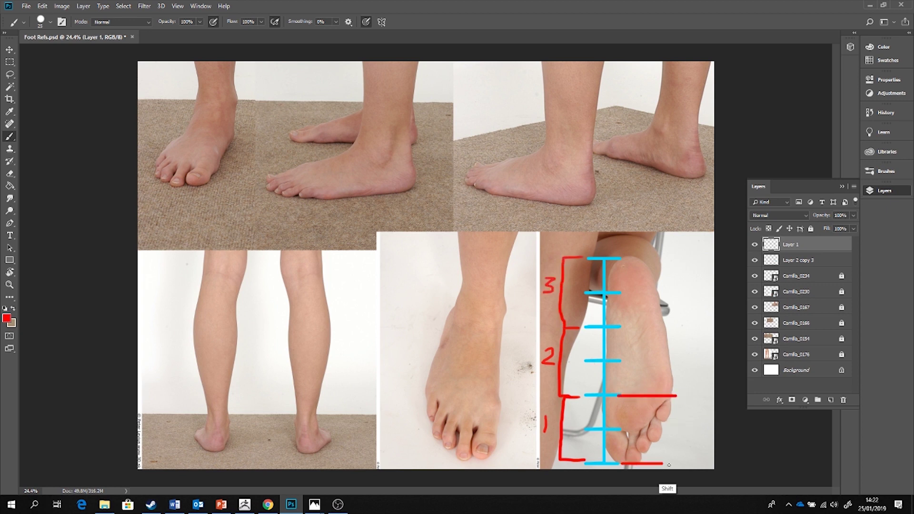
pyautogui.keyDown('shift'); pyautogui.moveTo(681, 396); pyautogui.dragTo(675, 460); pyautogui.keyUp('shift')
pyautogui.hotkey('ctrl', 'z')
pyautogui.hotkey('ctrl', 'z')
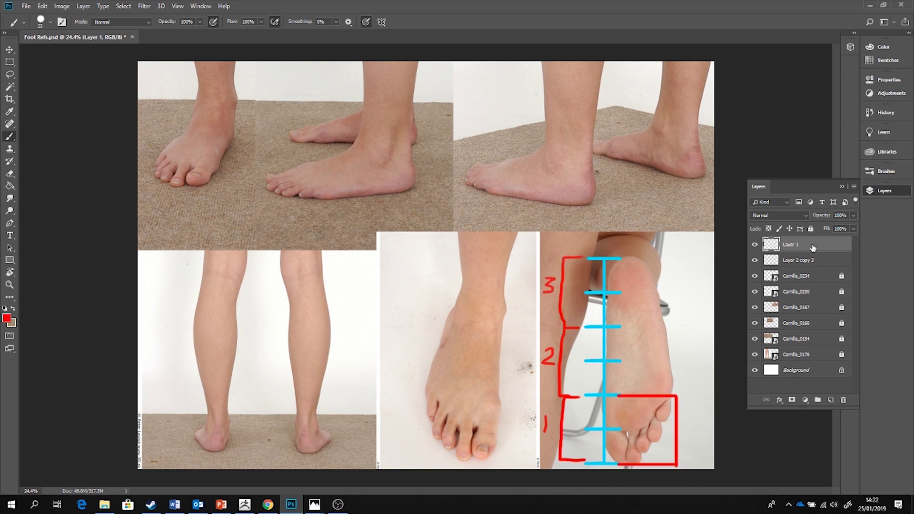
# Lock Layer 1 and Layer 2 copy 3, and add a new layer above them
pyautogui.keyDown('shift'); pyautogui.click(812, 260); pyautogui.keyUp('shift')
pyautogui.click(811, 229)
pyautogui.click(831, 400)
# Draw a bright green I-shaped marker spanning the height of the first third of the sole
pyautogui.click(7, 318)
pyautogui.click(606, 327)
pyautogui.moveTo(594, 286); pyautogui.dragTo(604, 269)
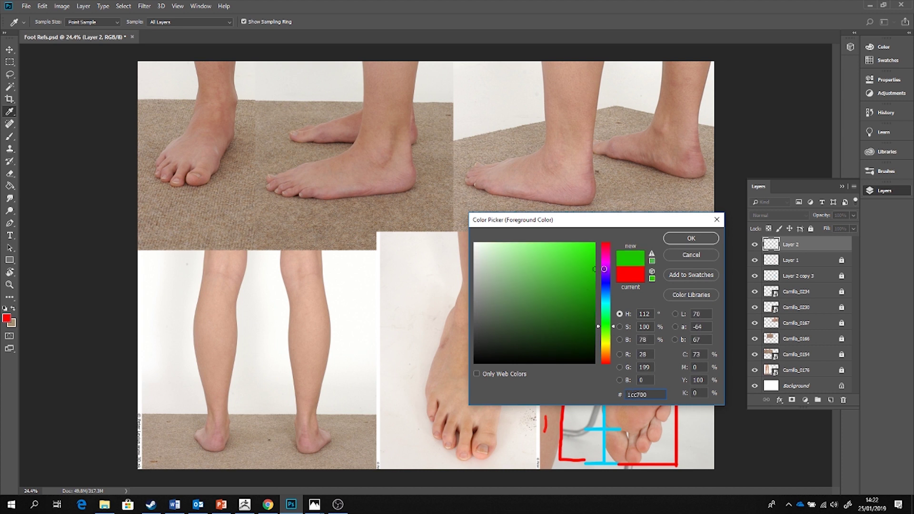
pyautogui.press('Return')
pyautogui.keyDown('shift'); pyautogui.moveTo(584, 396); pyautogui.dragTo(621, 395); pyautogui.keyUp('shift')
pyautogui.keyDown('shift'); pyautogui.moveTo(604, 396); pyautogui.dragTo(604, 462); pyautogui.keyUp('shift')
pyautogui.keyDown('shift'); pyautogui.moveTo(585, 463); pyautogui.dragTo(621, 462); pyautogui.keyUp('shift')
pyautogui.hotkey('ctrl', 't')
pyautogui.moveTo(604, 430); pyautogui.dragTo(603, 465)
pyautogui.moveTo(633, 391)
pyautogui.keyDown('shift'); pyautogui.mouseDown()
pyautogui.moveTo(653, 470)
pyautogui.moveTo(655, 435)
pyautogui.mouseUp(); pyautogui.keyUp('shift')
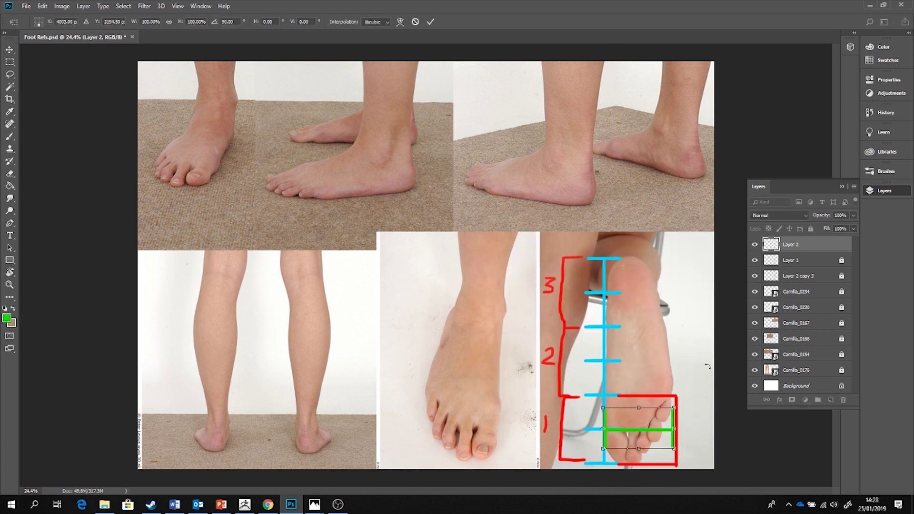
pyautogui.hotkey('ctrl', 'z')
pyautogui.press('Escape')
# Hide the red and cyan guide layers and rotate the green marker horizontally across the front of the foot to compare its width
pyautogui.moveTo(755, 275); pyautogui.dragTo(755, 260)
pyautogui.hotkey('ctrl', 't')
pyautogui.moveTo(603, 429); pyautogui.dragTo(604, 466)
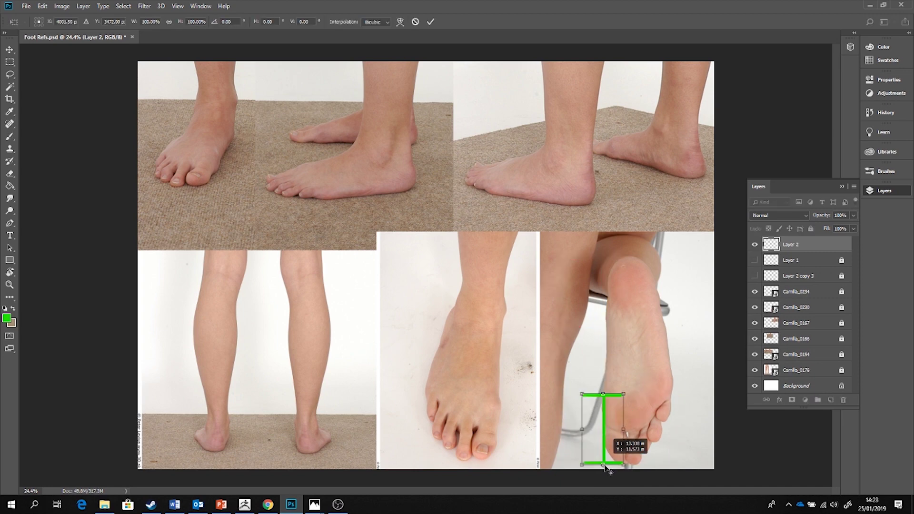
pyautogui.keyDown('shift'); pyautogui.moveTo(643, 393); pyautogui.dragTo(676, 502); pyautogui.keyUp('shift')
pyautogui.moveTo(659, 464); pyautogui.dragTo(641, 402)
pyautogui.press('Return')
pyautogui.hotkey('ctrl', ',')
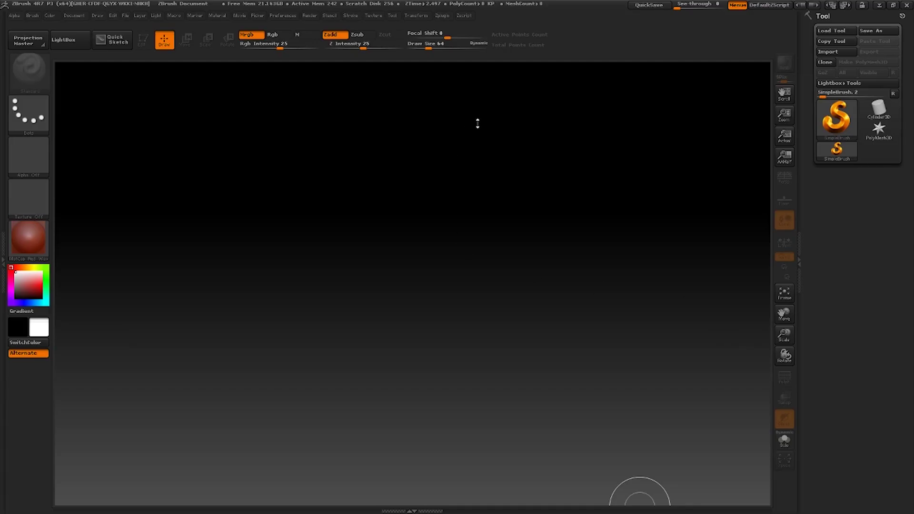
# Switch to ZBrush, choose the Cube3D primitive and assign the MatCap Gray material
pyautogui.click(881, 111)
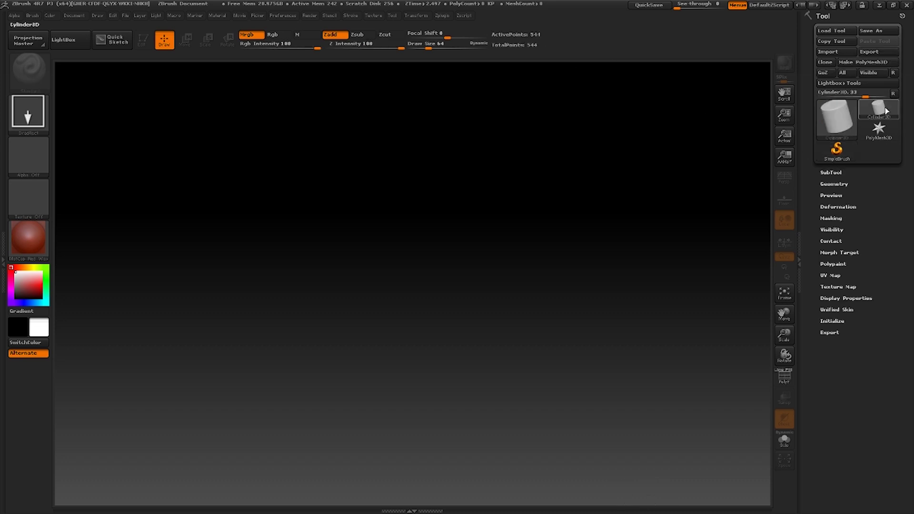
pyautogui.click(836, 119)
pyautogui.click(451, 162)
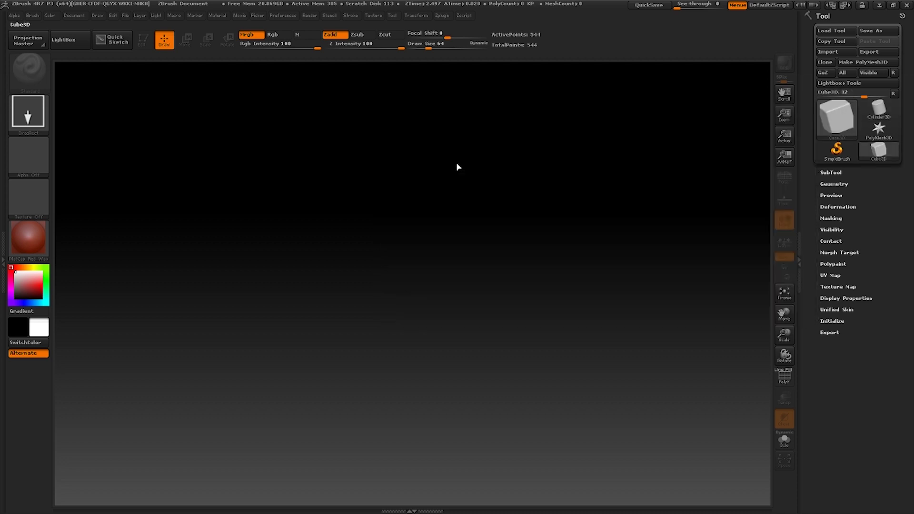
pyautogui.click(24, 243)
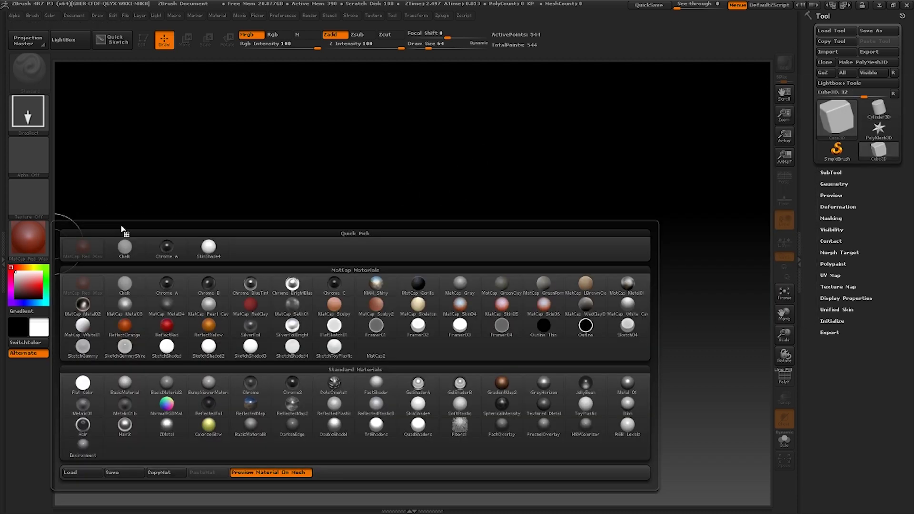
pyautogui.click(465, 289)
# Place the cube on the canvas in edit mode and convert it to a PolyMesh3D
pyautogui.moveTo(425, 211); pyautogui.dragTo(440, 371)
pyautogui.click(146, 39)
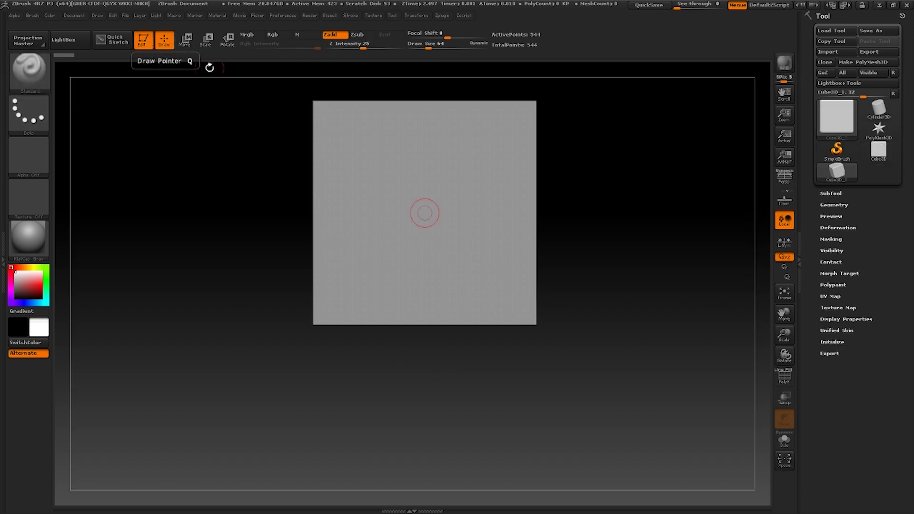
pyautogui.keyDown('alt'); pyautogui.moveTo(635, 207); pyautogui.dragTo(632, 274); pyautogui.keyUp('alt')
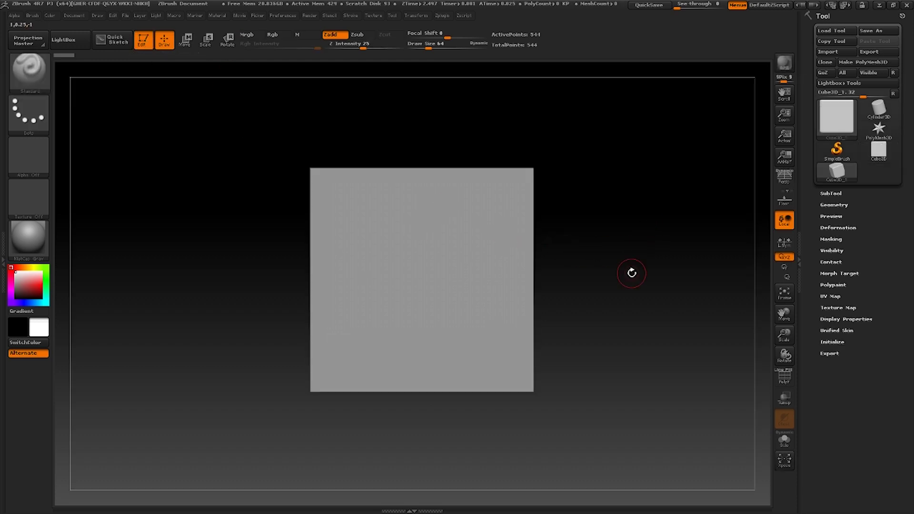
pyautogui.click(863, 62)
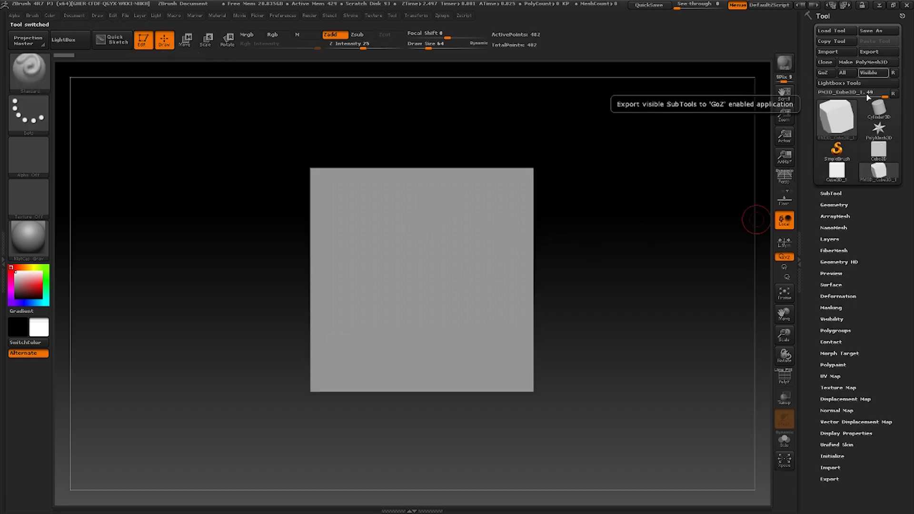
# Rename the cube subtool as Foot
pyautogui.click(832, 193)
pyautogui.click(838, 373)
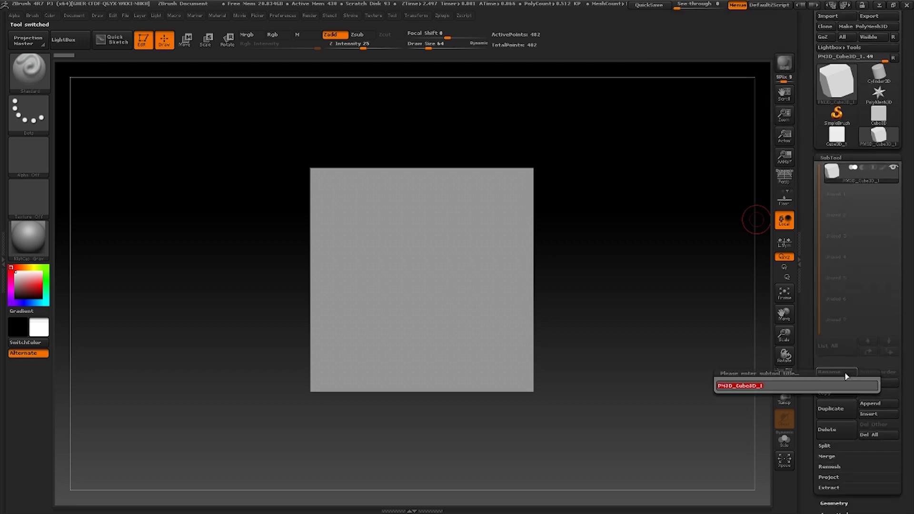
pyautogui.press('shift')
pyautogui.write('Foot')
pyautogui.press('Return')
# Stretch the cube vertically with the Move transpose line into a tall block with the foot's proportions
pyautogui.press('w')
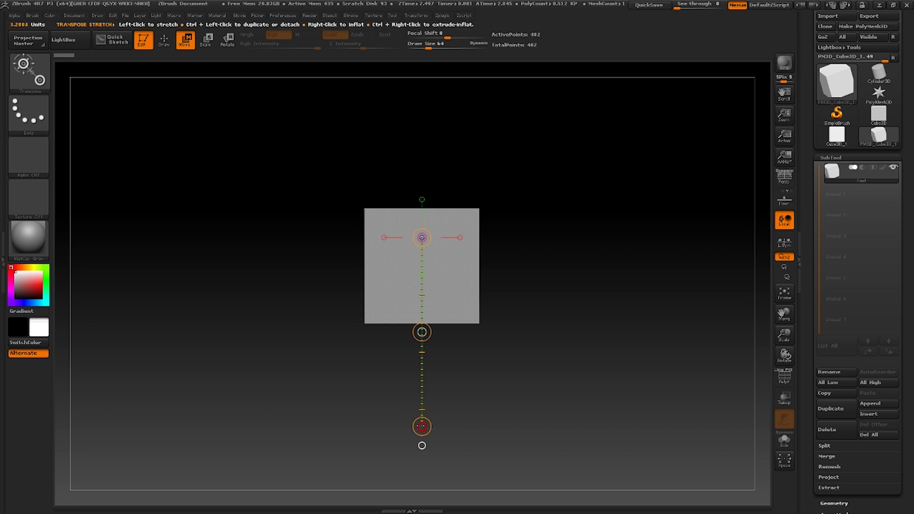
pyautogui.moveTo(435, 280); pyautogui.dragTo(431, 505)
pyautogui.moveTo(435, 217); pyautogui.dragTo(434, 410)
# Trim both sides and the toe end of the block with the TrimLasso brush to follow the sole's outline
pyautogui.moveTo(400, 466)
pyautogui.keyDown('ctrl'); pyautogui.keyDown('shift'); pyautogui.mouseDown()
pyautogui.moveTo(459, 459)
pyautogui.moveTo(540, 408)
pyautogui.moveTo(409, 376)
pyautogui.moveTo(422, 221)
pyautogui.moveTo(395, 454)
pyautogui.mouseUp(); pyautogui.keyUp('shift'); pyautogui.keyUp('ctrl')
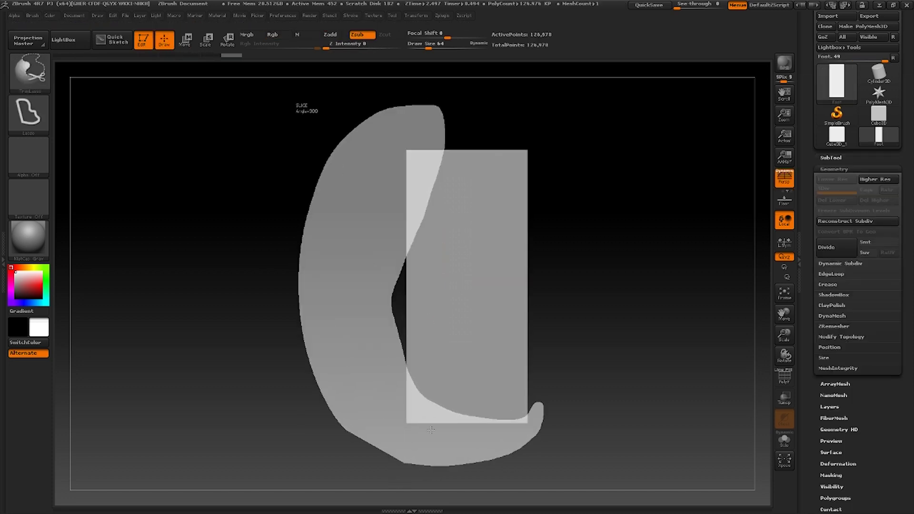
pyautogui.keyDown('ctrl'); pyautogui.keyDown('shift'); pyautogui.moveTo(360, 294); pyautogui.dragTo(331, 253); pyautogui.keyUp('shift'); pyautogui.keyUp('ctrl')
pyautogui.keyDown('ctrl'); pyautogui.keyDown('shift'); pyautogui.moveTo(331, 311); pyautogui.dragTo(343, 315); pyautogui.keyUp('shift'); pyautogui.keyUp('ctrl')
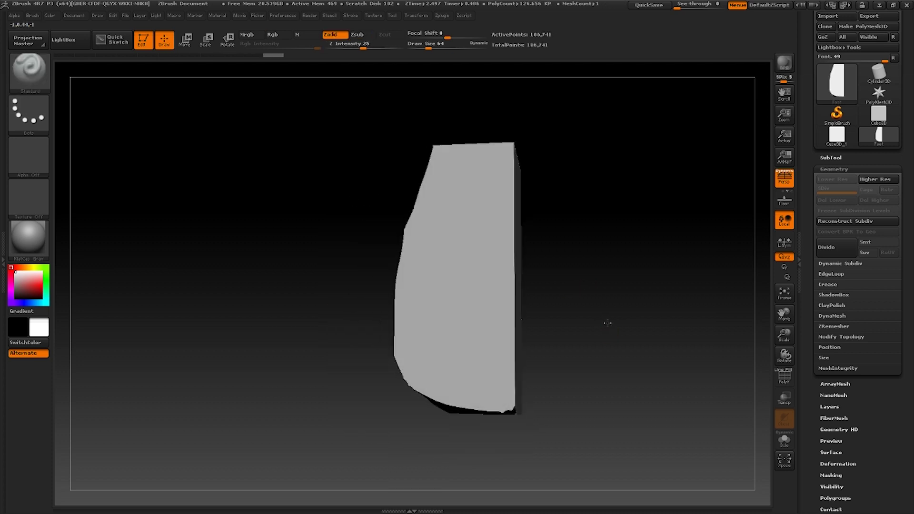
pyautogui.moveTo(573, 118)
pyautogui.keyDown('ctrl'); pyautogui.keyDown('shift'); pyautogui.mouseDown()
pyautogui.moveTo(526, 221)
pyautogui.moveTo(622, 207)
pyautogui.moveTo(615, 157)
pyautogui.mouseUp(); pyautogui.keyUp('shift'); pyautogui.keyUp('ctrl')
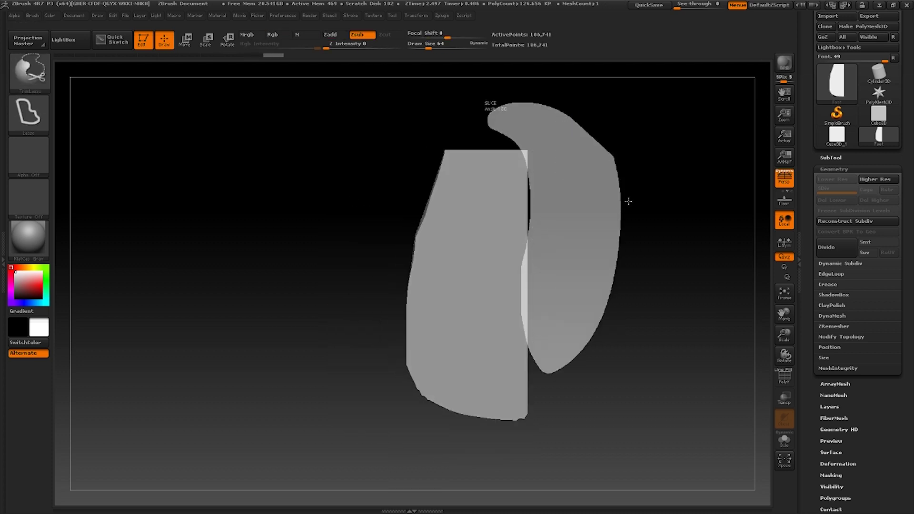
pyautogui.moveTo(628, 200)
pyautogui.mouseDown()
pyautogui.moveTo(582, 123)
pyautogui.moveTo(428, 184)
pyautogui.mouseUp()
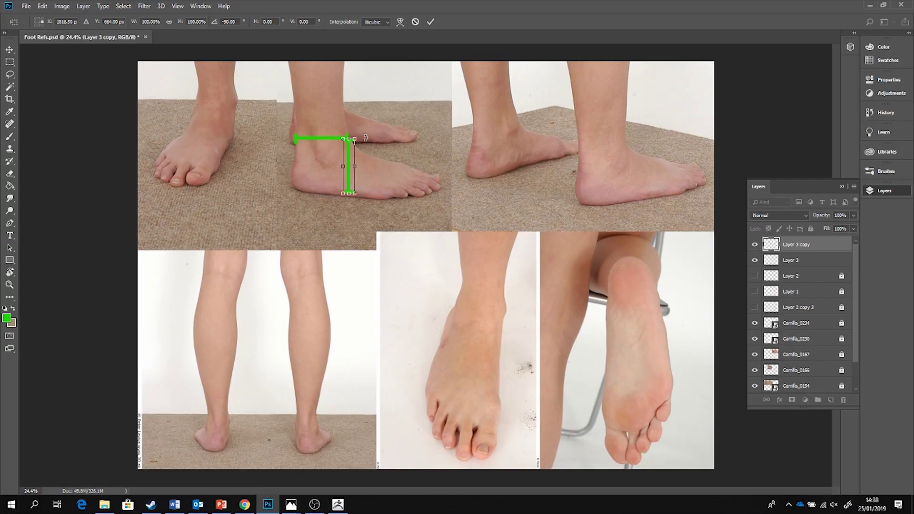
# Switch to Photoshop and set the copied ankle-width marker, rotated -90 degrees, upright from ankle to sole in the side-view photo
pyautogui.press('Return')
pyautogui.press('b')
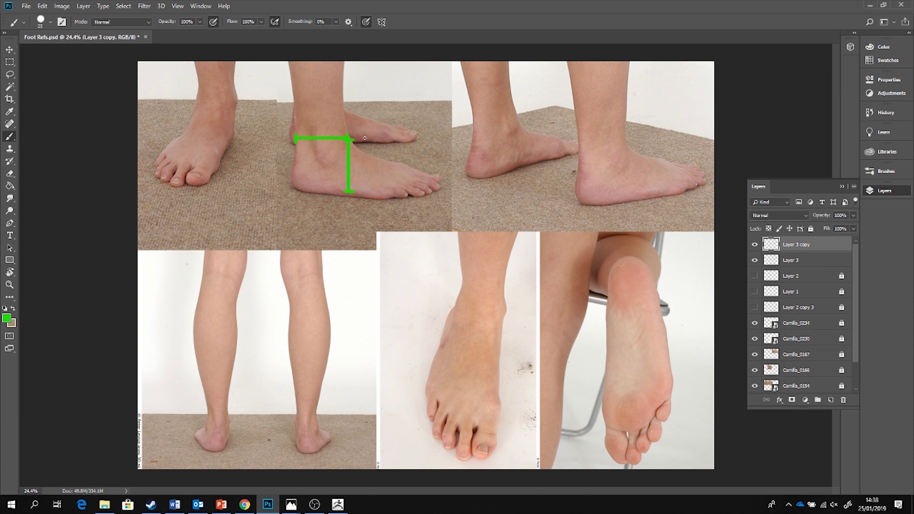
pyautogui.hotkey('ctrl', 't')
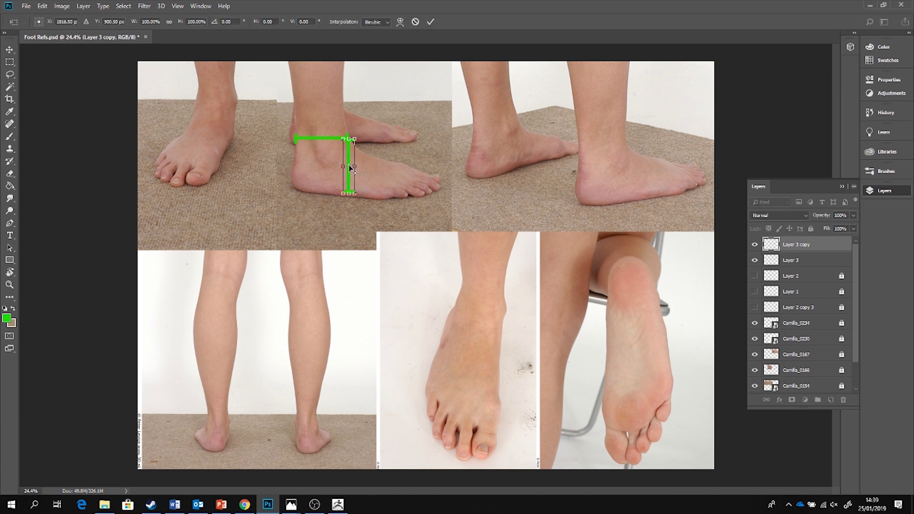
pyautogui.moveTo(350, 140); pyautogui.dragTo(351, 142)
pyautogui.press('Return')
pyautogui.press('b')
# Duplicate the upright green marker and rotate the copy about its upper end toward the toes
pyautogui.hotkey('ctrl', 'j')
pyautogui.hotkey('ctrl', 't')
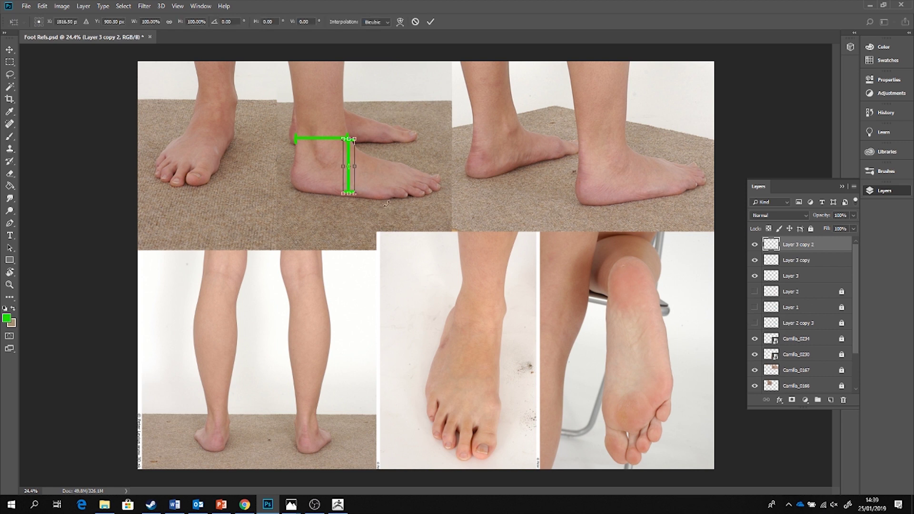
pyautogui.moveTo(349, 169); pyautogui.dragTo(349, 139)
pyautogui.moveTo(364, 193); pyautogui.dragTo(400, 180)
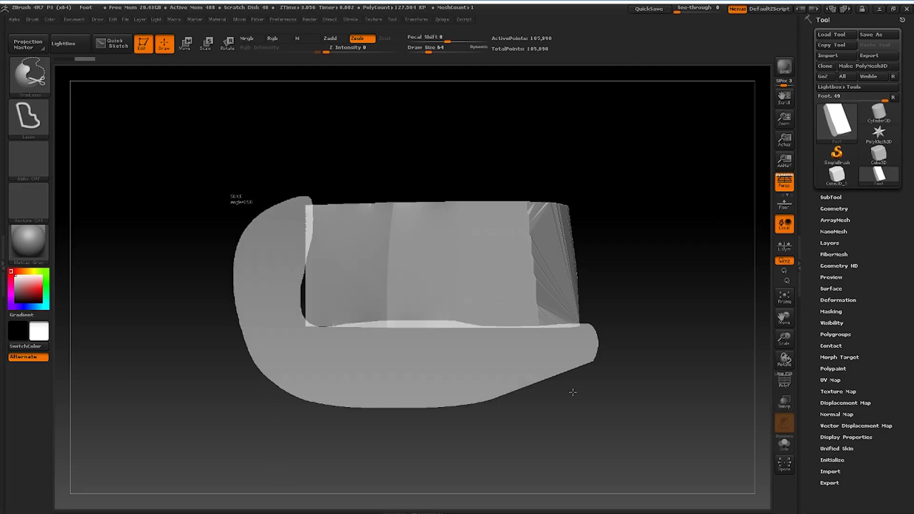
# Switch to ZBrush and trim the heel, the arch under the sole and the instep slope with TrimLasso
pyautogui.keyDown('ctrl'); pyautogui.keyDown('shift'); pyautogui.moveTo(573, 393); pyautogui.dragTo(573, 393); pyautogui.keyUp('shift'); pyautogui.keyUp('ctrl')
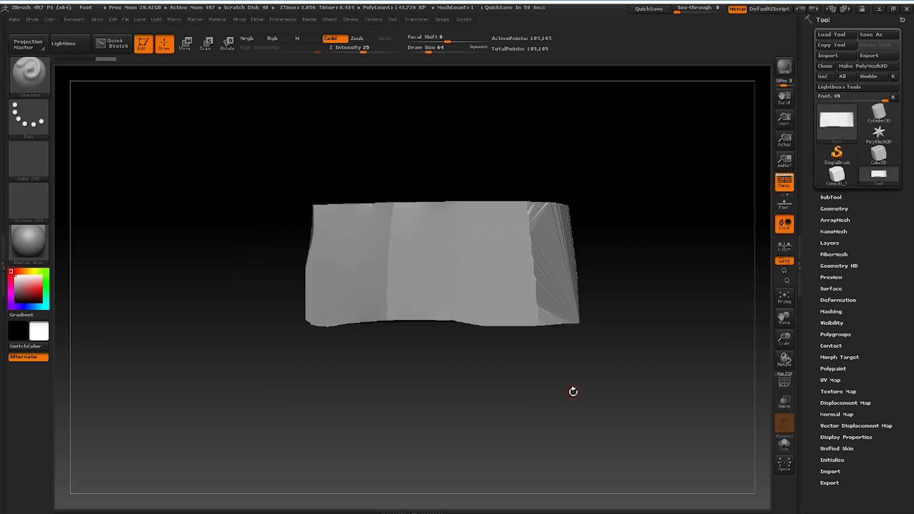
pyautogui.moveTo(538, 143)
pyautogui.keyDown('ctrl'); pyautogui.keyDown('shift'); pyautogui.mouseDown()
pyautogui.moveTo(400, 188)
pyautogui.moveTo(559, 198)
pyautogui.mouseUp(); pyautogui.keyUp('shift'); pyautogui.keyUp('ctrl')
pyautogui.moveTo(605, 195)
pyautogui.mouseDown()
pyautogui.moveTo(541, 179)
pyautogui.moveTo(553, 161)
pyautogui.moveTo(619, 164)
pyautogui.mouseUp()
# Remesh the trimmed foot block with DynaMesh at resolution 128
pyautogui.click(834, 209)
pyautogui.click(832, 356)
pyautogui.click(839, 373)
pyautogui.click(839, 372)
# Compare the foot block with the FootBreakdown.JPG reference drawing
pyautogui.moveTo(686, 239); pyautogui.dragTo(481, 238)
pyautogui.hotkey('alt', 'Tab')
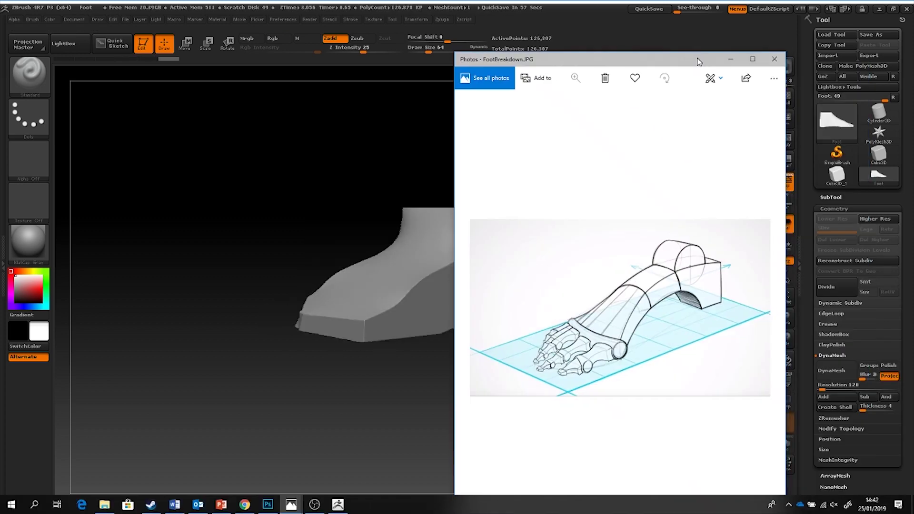
pyautogui.moveTo(697, 61); pyautogui.dragTo(783, 44)
pyautogui.hotkey('alt', 'Tab')
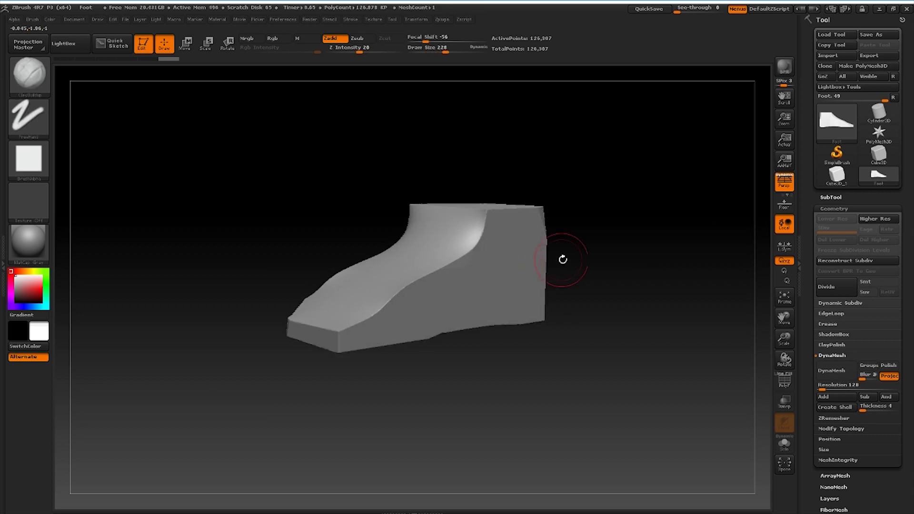
# Round off the toe end and edges of the foot block with the ClayBuildup brush, and refresh the DynaMesh
pyautogui.moveTo(562, 257)
pyautogui.mouseDown()
pyautogui.moveTo(430, 253)
pyautogui.moveTo(474, 300)
pyautogui.mouseUp()
pyautogui.moveTo(618, 259)
pyautogui.mouseDown()
pyautogui.moveTo(714, 259)
pyautogui.moveTo(643, 266)
pyautogui.mouseUp()
pyautogui.moveTo(745, 334)
pyautogui.keyDown('ctrl'); pyautogui.mouseDown()
pyautogui.moveTo(724, 257)
pyautogui.moveTo(674, 193)
pyautogui.mouseUp(); pyautogui.keyUp('ctrl')
pyautogui.moveTo(676, 238); pyautogui.dragTo(619, 285)
pyautogui.moveTo(572, 300)
pyautogui.mouseDown()
pyautogui.moveTo(638, 281)
pyautogui.moveTo(623, 297)
pyautogui.mouseUp()
pyautogui.keyDown('shift'); pyautogui.moveTo(680, 233); pyautogui.dragTo(504, 238); pyautogui.keyUp('shift')
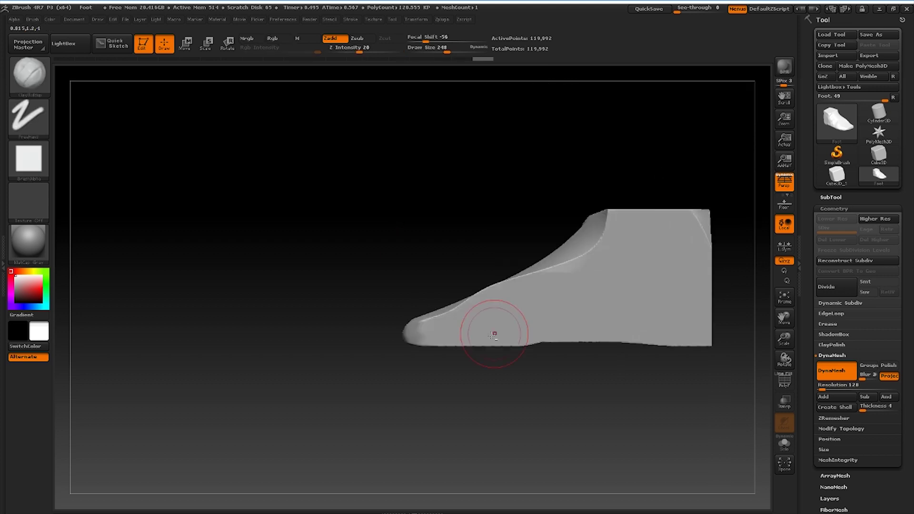
# Carve the arch into the foot's inner side and build up the ridge from the instep to the ankle
pyautogui.keyDown('alt'); pyautogui.moveTo(603, 373); pyautogui.dragTo(435, 373); pyautogui.keyUp('alt')
pyautogui.moveTo(352, 343)
pyautogui.keyDown('alt'); pyautogui.mouseDown()
pyautogui.moveTo(414, 328)
pyautogui.moveTo(534, 333)
pyautogui.mouseUp(); pyautogui.keyUp('alt')
pyautogui.moveTo(328, 351); pyautogui.dragTo(395, 351)
pyautogui.moveTo(424, 300); pyautogui.dragTo(481, 229)
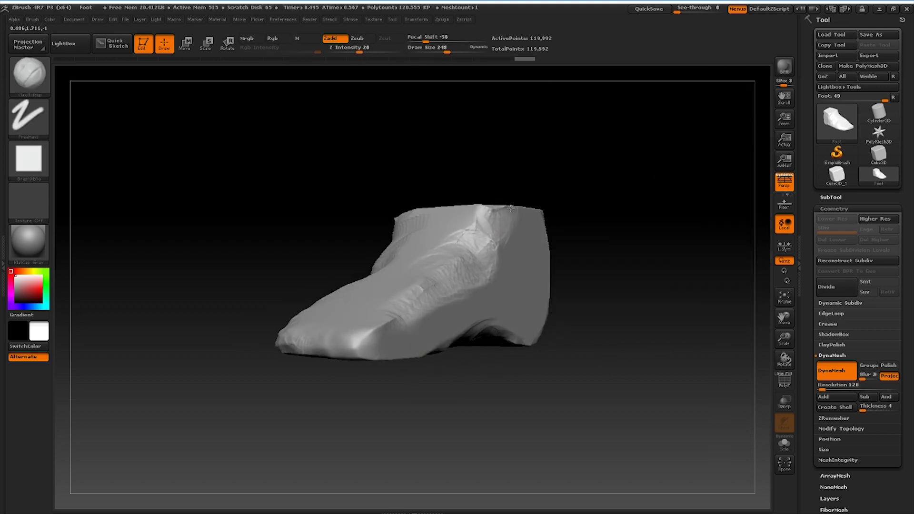
# Build up the outer ankle bone and the outer side of the heel with the ClayBuildup brush
pyautogui.moveTo(667, 229); pyautogui.dragTo(600, 245)
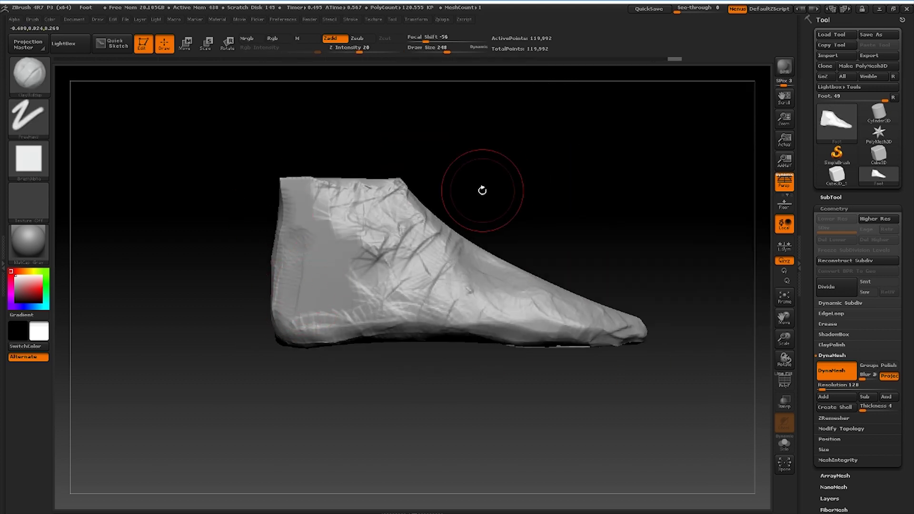
pyautogui.moveTo(479, 190); pyautogui.dragTo(490, 181)
pyautogui.moveTo(288, 275)
pyautogui.mouseDown()
pyautogui.moveTo(248, 315)
pyautogui.moveTo(255, 214)
pyautogui.moveTo(298, 272)
pyautogui.mouseUp()
pyautogui.moveTo(369, 252)
pyautogui.mouseDown()
pyautogui.moveTo(390, 259)
pyautogui.moveTo(280, 236)
pyautogui.moveTo(353, 243)
pyautogui.moveTo(358, 262)
pyautogui.moveTo(296, 270)
pyautogui.mouseUp()
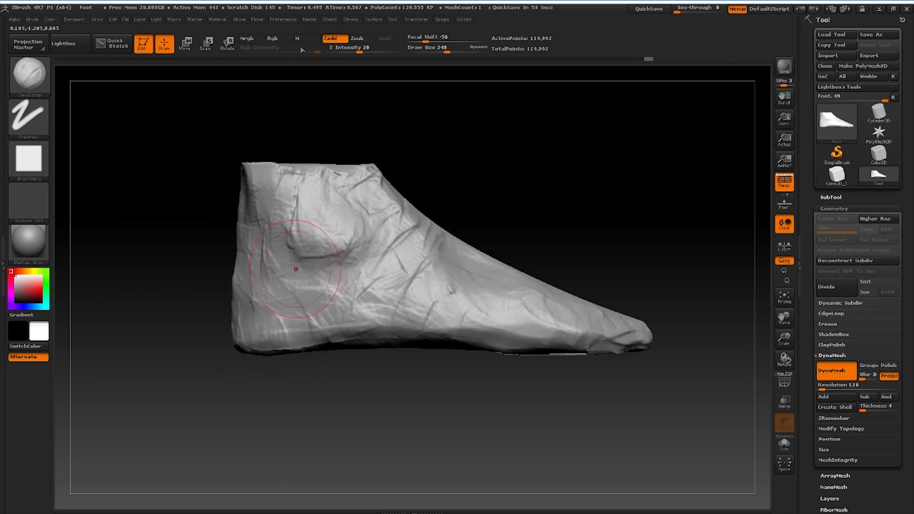
pyautogui.moveTo(205, 269)
pyautogui.mouseDown()
pyautogui.moveTo(362, 269)
pyautogui.moveTo(323, 353)
pyautogui.mouseUp()
pyautogui.moveTo(481, 266); pyautogui.dragTo(595, 267)
pyautogui.moveTo(295, 147); pyautogui.dragTo(290, 334)
# Shape the back of the heel and the Achilles area with ClayBuildup strokes
pyautogui.moveTo(524, 200); pyautogui.dragTo(377, 188)
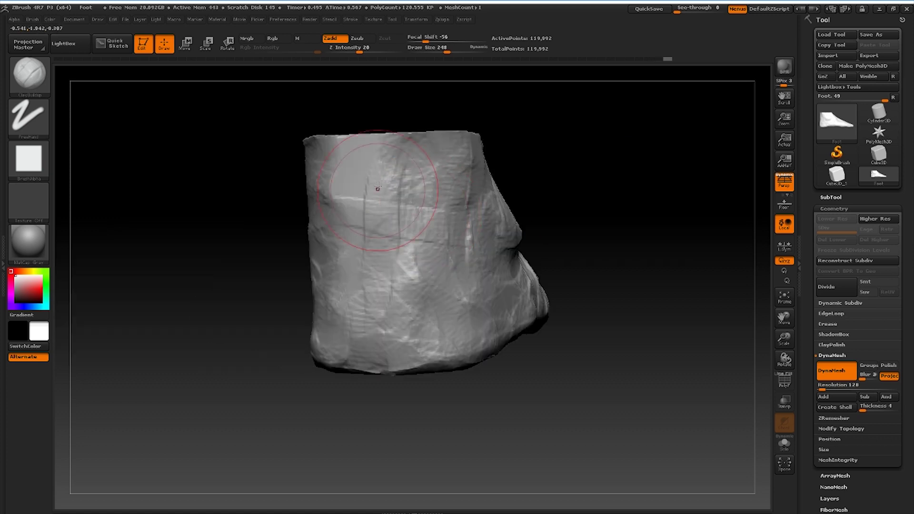
pyautogui.moveTo(267, 191); pyautogui.dragTo(381, 190)
pyautogui.moveTo(333, 138)
pyautogui.mouseDown()
pyautogui.moveTo(333, 224)
pyautogui.moveTo(314, 290)
pyautogui.mouseUp()
pyautogui.moveTo(524, 190)
pyautogui.keyDown('shift'); pyautogui.mouseDown()
pyautogui.moveTo(636, 186)
pyautogui.moveTo(533, 341)
pyautogui.mouseUp(); pyautogui.keyUp('shift')
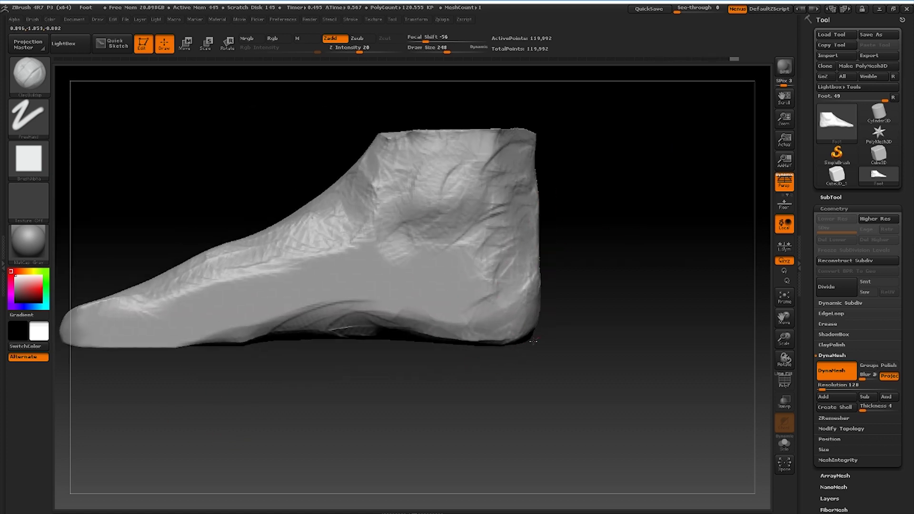
# Sculpt the inner ankle and round the inner side of the heel
pyautogui.moveTo(480, 323); pyautogui.dragTo(480, 141)
pyautogui.moveTo(459, 250)
pyautogui.mouseDown()
pyautogui.moveTo(244, 270)
pyautogui.moveTo(143, 333)
pyautogui.mouseUp()
pyautogui.moveTo(200, 404)
pyautogui.mouseDown()
pyautogui.moveTo(637, 206)
pyautogui.moveTo(585, 183)
pyautogui.moveTo(534, 267)
pyautogui.mouseUp()
pyautogui.moveTo(476, 242); pyautogui.dragTo(450, 328)
pyautogui.moveTo(469, 298); pyautogui.dragTo(453, 372)
pyautogui.moveTo(455, 260); pyautogui.dragTo(440, 203)
# Build up the ball of the foot on the sole with ClayBuildup strokes
pyautogui.moveTo(436, 454)
pyautogui.keyDown('alt'); pyautogui.mouseDown()
pyautogui.moveTo(465, 392)
pyautogui.moveTo(528, 383)
pyautogui.mouseUp(); pyautogui.keyUp('alt')
pyautogui.moveTo(472, 309); pyautogui.dragTo(486, 373)
pyautogui.moveTo(500, 286); pyautogui.dragTo(538, 362)
pyautogui.moveTo(547, 300); pyautogui.dragTo(528, 347)
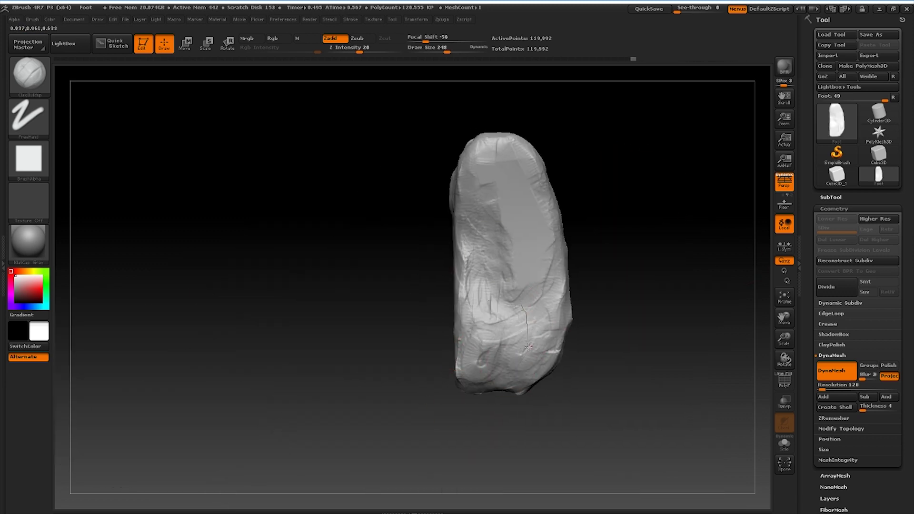
pyautogui.moveTo(529, 410)
pyautogui.mouseDown()
pyautogui.moveTo(519, 285)
pyautogui.moveTo(447, 272)
pyautogui.moveTo(495, 262)
pyautogui.mouseUp()
# Refine the outer edge and top of the forefoot with ClayBuildup strokes
pyautogui.moveTo(499, 190); pyautogui.dragTo(566, 287)
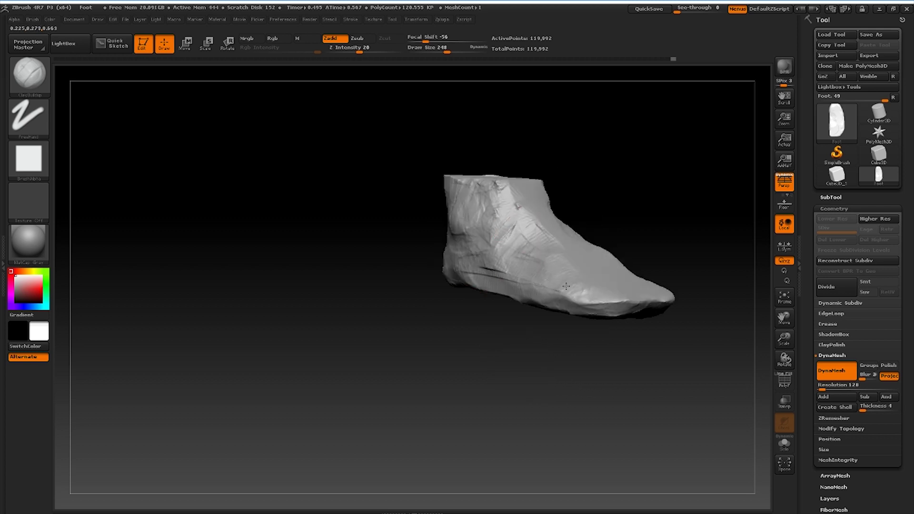
pyautogui.moveTo(490, 269); pyautogui.dragTo(511, 285)
pyautogui.moveTo(523, 362)
pyautogui.mouseDown()
pyautogui.moveTo(581, 355)
pyautogui.moveTo(599, 404)
pyautogui.mouseUp()
pyautogui.moveTo(619, 286)
pyautogui.mouseDown()
pyautogui.moveTo(658, 268)
pyautogui.moveTo(662, 247)
pyautogui.mouseUp()
pyautogui.moveTo(676, 328)
pyautogui.mouseDown()
pyautogui.moveTo(665, 241)
pyautogui.moveTo(688, 271)
pyautogui.mouseUp()
pyautogui.moveTo(571, 153)
pyautogui.mouseDown()
pyautogui.moveTo(446, 143)
pyautogui.moveTo(341, 367)
pyautogui.moveTo(419, 195)
pyautogui.moveTo(409, 208)
pyautogui.moveTo(482, 251)
pyautogui.mouseUp()
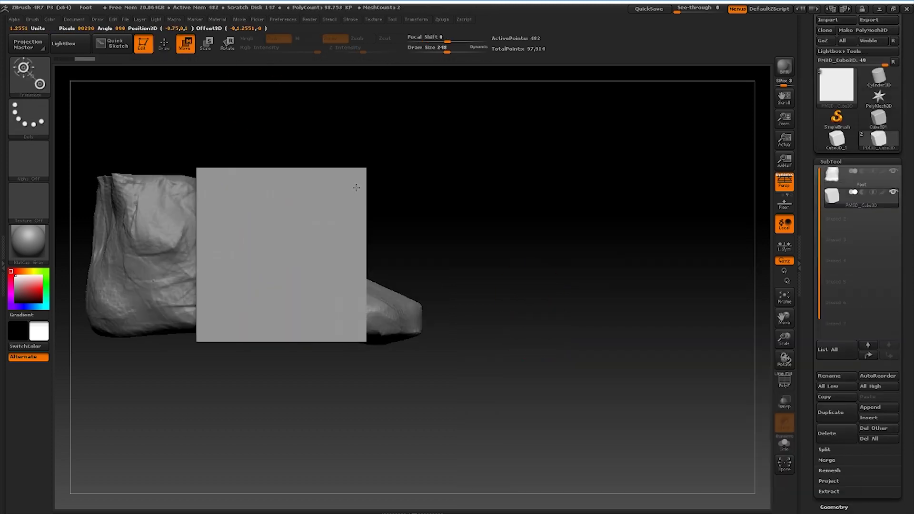
# Move and scale the cube subtool down to a toe-sized block at the front of the foot
pyautogui.moveTo(356, 187); pyautogui.dragTo(498, 135)
pyautogui.moveTo(547, 157); pyautogui.dragTo(666, 158)
pyautogui.moveTo(534, 265); pyautogui.dragTo(429, 247)
pyautogui.moveTo(229, 242); pyautogui.dragTo(390, 237)
pyautogui.moveTo(300, 240); pyautogui.dragTo(373, 304)
pyautogui.moveTo(505, 157)
pyautogui.mouseDown()
pyautogui.moveTo(672, 331)
pyautogui.moveTo(597, 258)
pyautogui.moveTo(490, 206)
pyautogui.mouseUp()
# Sculpt the toe block into the big toe with ClayBuildup and align it with the front of the foot
pyautogui.press('q')
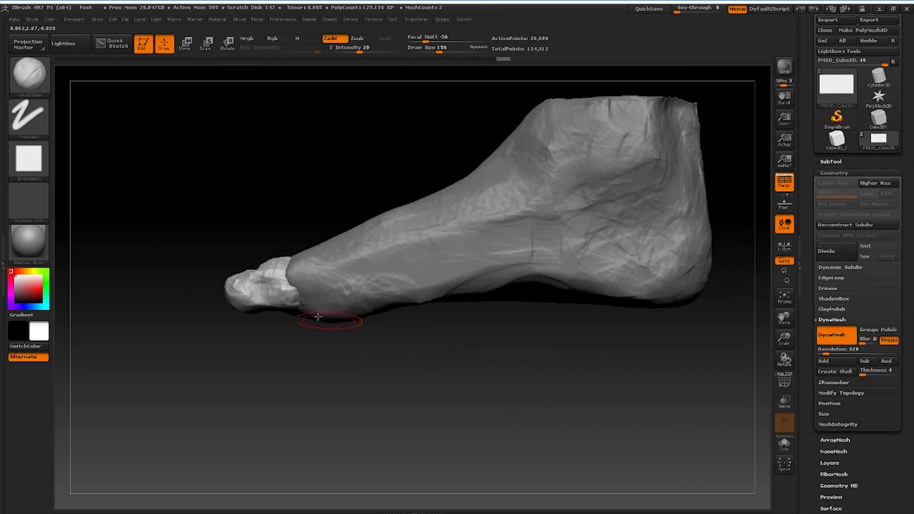
pyautogui.press('w')
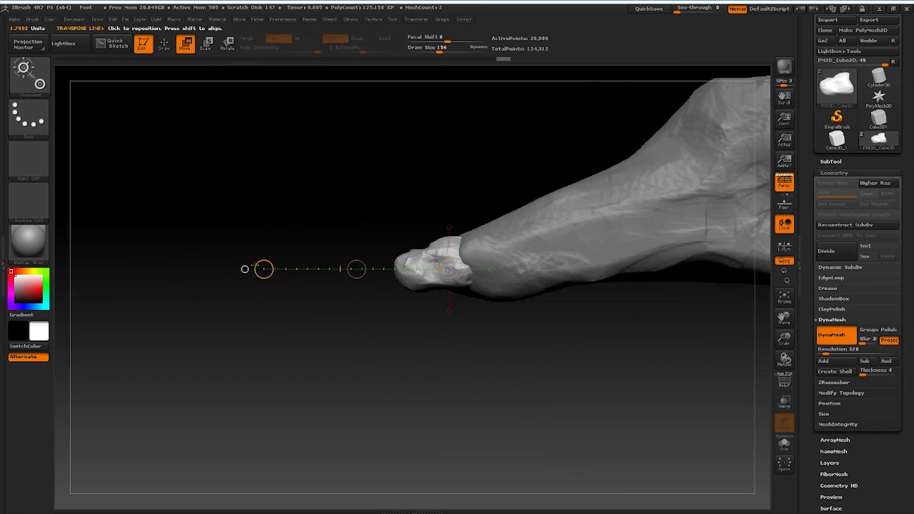
pyautogui.click(164, 43)
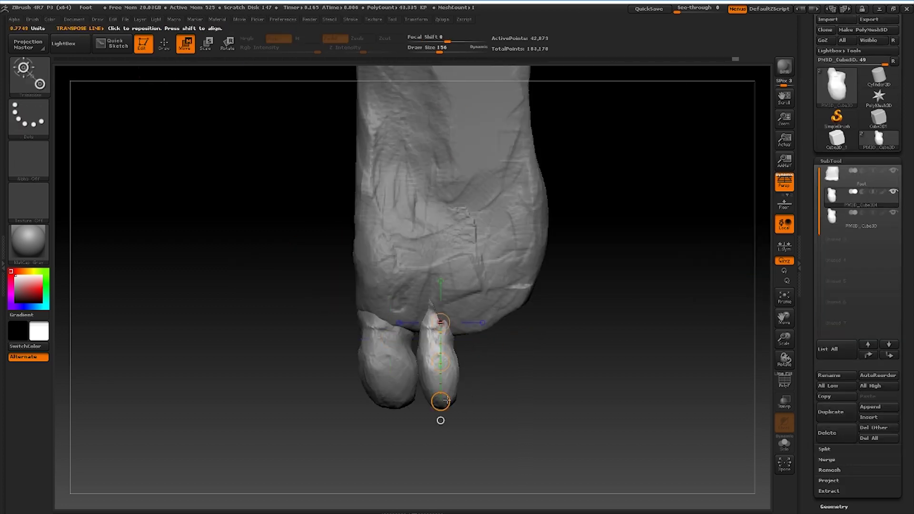
# Position and shape duplicates of the toe as the four smaller toes along the front edge of the foot
pyautogui.moveTo(446, 401); pyautogui.dragTo(448, 388)
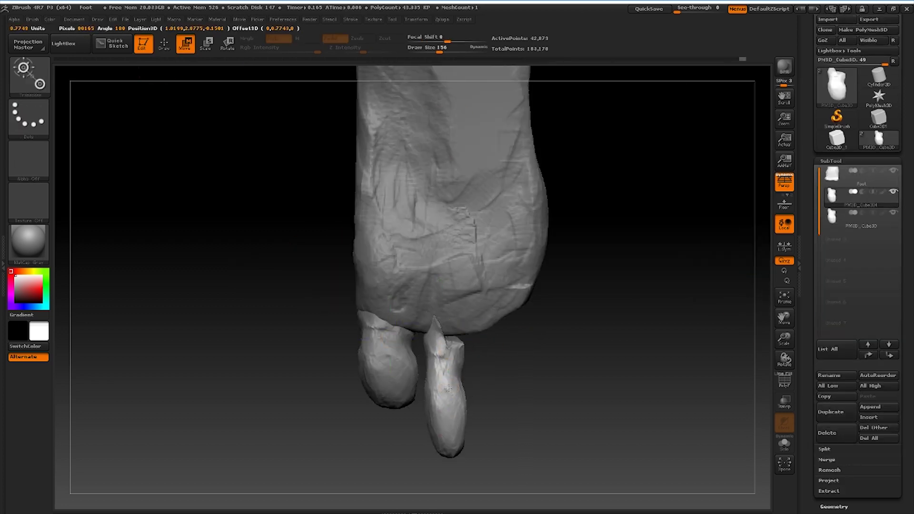
pyautogui.press('q')
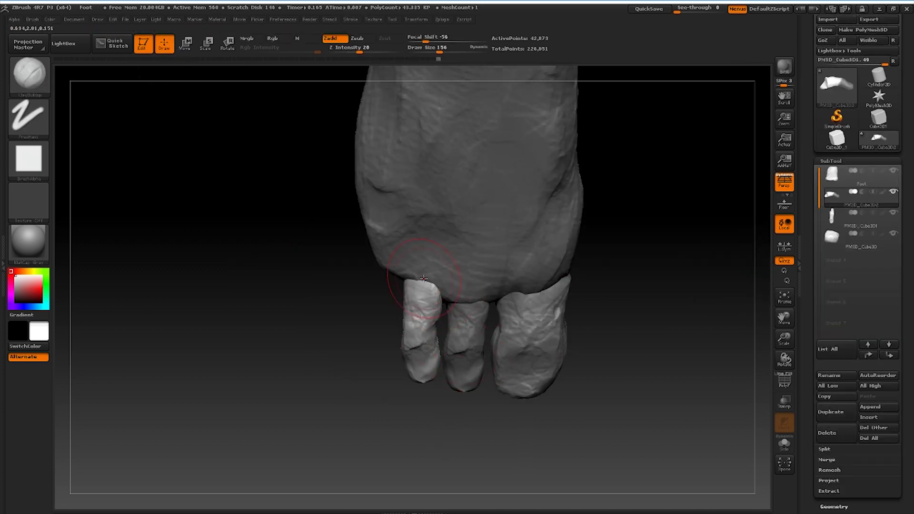
pyautogui.press('w')
pyautogui.moveTo(419, 296); pyautogui.dragTo(233, 296)
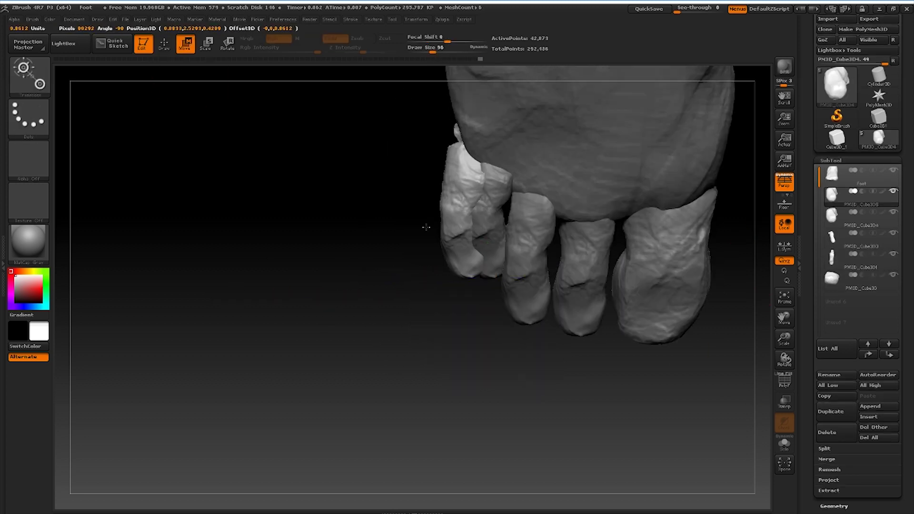
pyautogui.moveTo(486, 276); pyautogui.dragTo(327, 276)
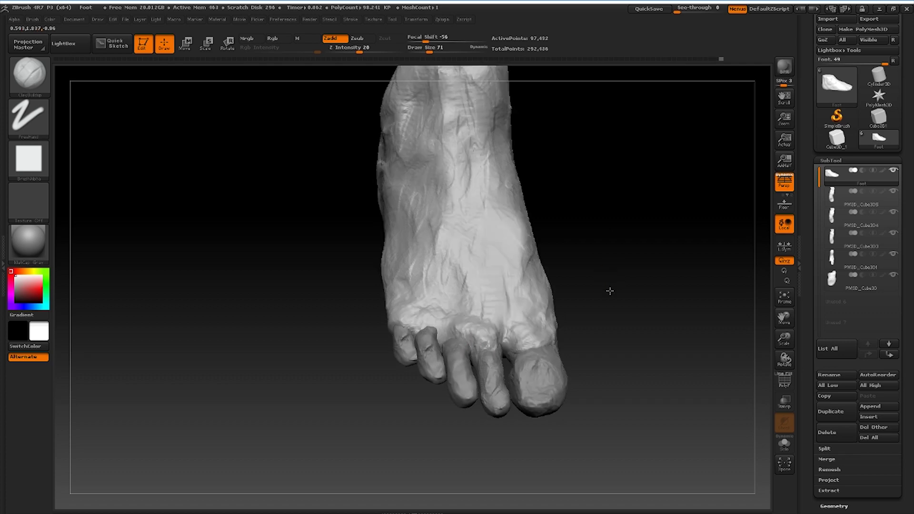
# Build up the forefoot around the bases of the toes with ClayBuildup to blend the toes into the foot
pyautogui.moveTo(481, 347); pyautogui.dragTo(490, 337)
pyautogui.moveTo(634, 272)
pyautogui.mouseDown()
pyautogui.moveTo(584, 314)
pyautogui.moveTo(468, 359)
pyautogui.mouseUp()
pyautogui.moveTo(552, 367); pyautogui.dragTo(428, 323)
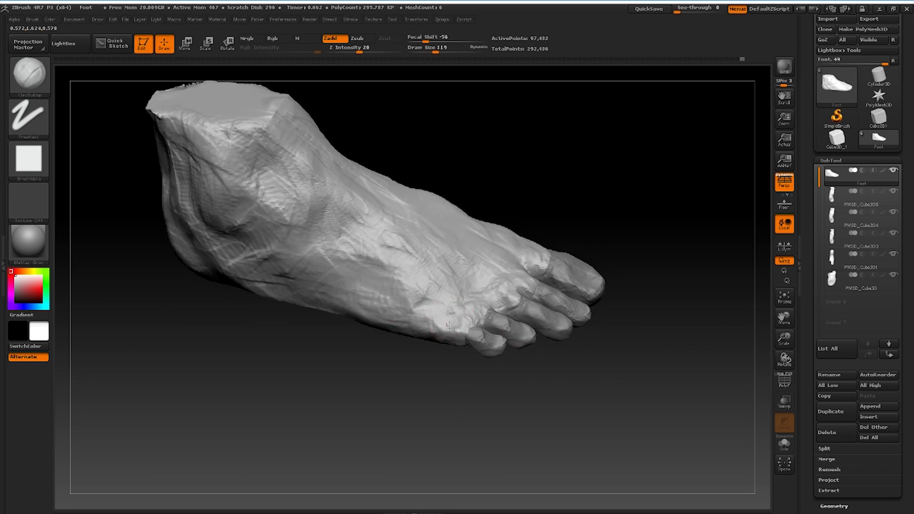
pyautogui.moveTo(445, 340)
pyautogui.mouseDown()
pyautogui.moveTo(659, 235)
pyautogui.moveTo(612, 278)
pyautogui.moveTo(427, 254)
pyautogui.moveTo(394, 300)
pyautogui.moveTo(388, 334)
pyautogui.moveTo(381, 328)
pyautogui.moveTo(498, 254)
pyautogui.moveTo(457, 347)
pyautogui.mouseUp()
# Adjust the heel and ankle shape of the foot with the Standard brush at draw size 307
pyautogui.press('b')
pyautogui.press('t')
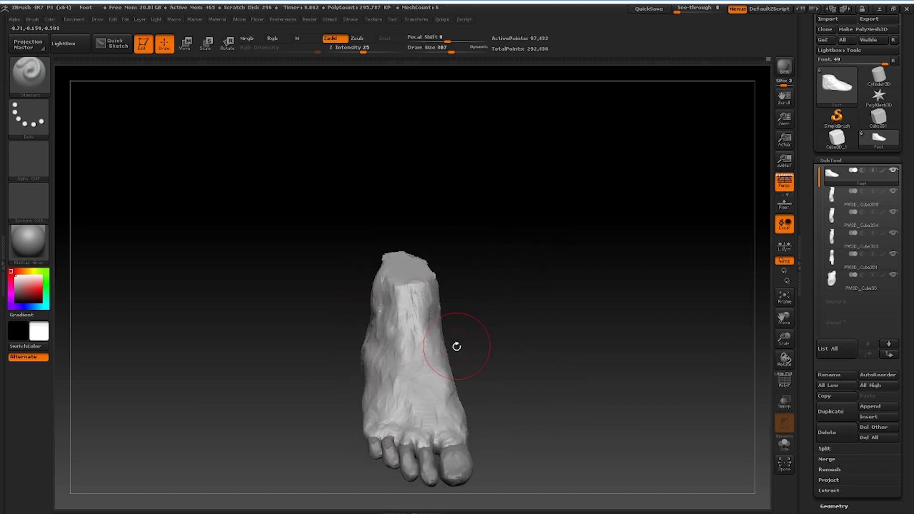
pyautogui.moveTo(405, 328); pyautogui.dragTo(325, 288)
pyautogui.moveTo(307, 351); pyautogui.dragTo(346, 354)
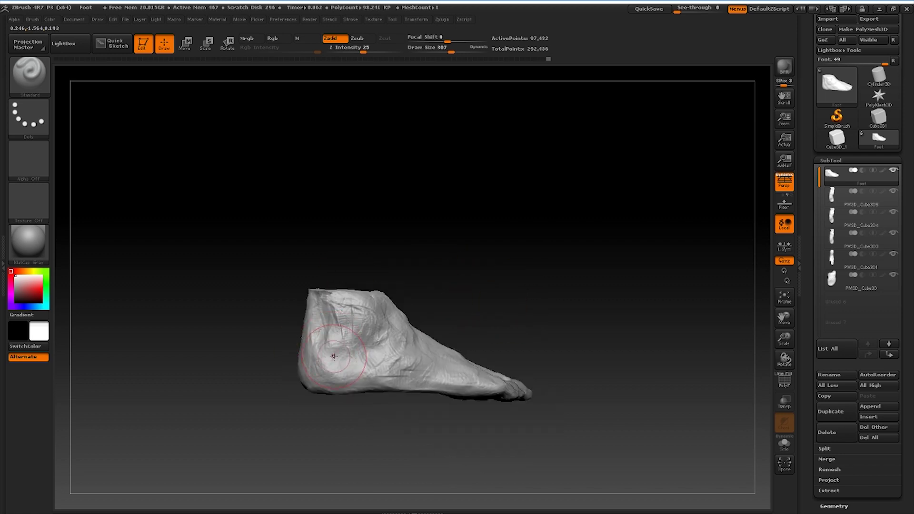
pyautogui.moveTo(557, 316); pyautogui.dragTo(500, 327)
pyautogui.moveTo(286, 404); pyautogui.dragTo(369, 400)
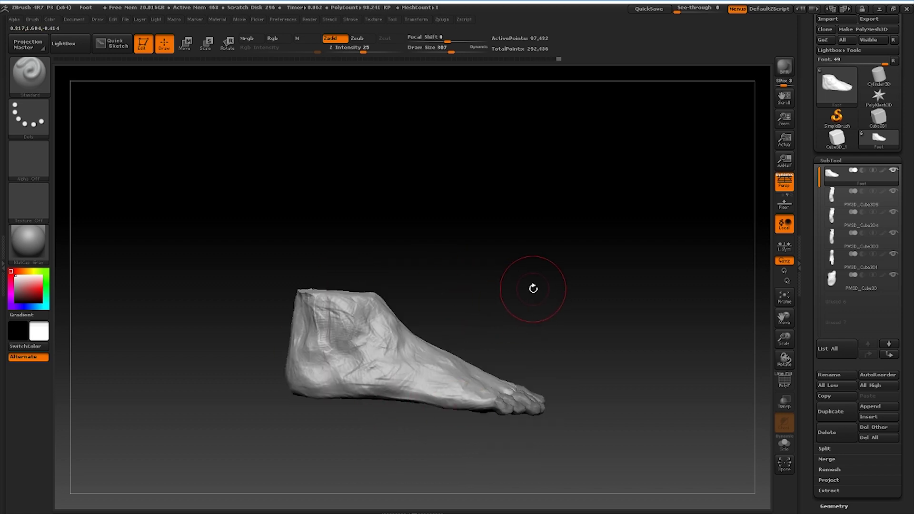
pyautogui.moveTo(533, 288); pyautogui.dragTo(462, 311)
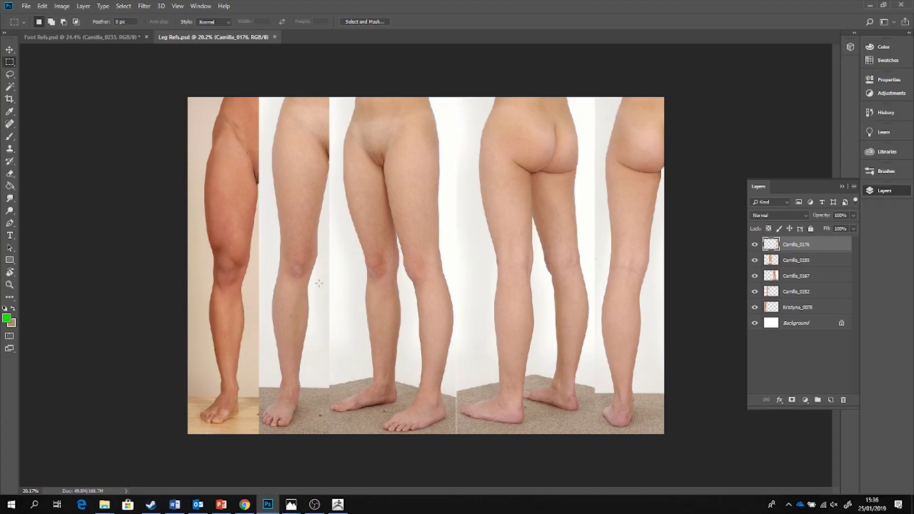
# Examine the leg photos in Leg Refs.psd in Photoshop and return to ZBrush
pyautogui.moveTo(913, 55)
pyautogui.mouseDown()
pyautogui.moveTo(364, 55)
pyautogui.moveTo(913, 42)
pyautogui.mouseUp()
pyautogui.hotkey('alt', 'Tab')
pyautogui.moveTo(592, 242); pyautogui.dragTo(613, 258)
# Insert a cube as a new subtool, move it to the head of the subtool list, and rename it Leg
pyautogui.click(869, 417)
pyautogui.click(545, 339)
pyautogui.click(870, 355)
pyautogui.click(836, 374)
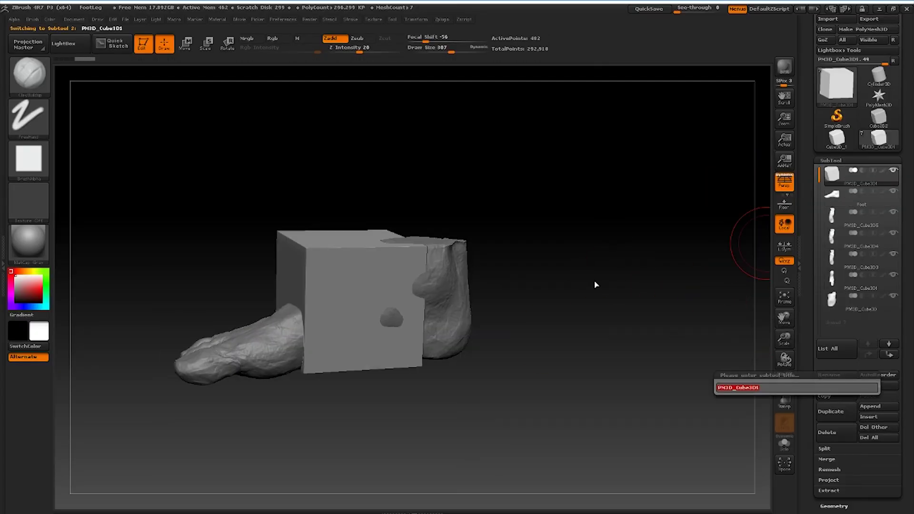
pyautogui.write('Leg')
pyautogui.press('Return')
# Stretch the Leg cube vertically into a tall, narrow block above the foot
pyautogui.press('w')
pyautogui.moveTo(593, 284)
pyautogui.keyDown('alt'); pyautogui.mouseDown()
pyautogui.moveTo(565, 265)
pyautogui.moveTo(614, 271)
pyautogui.mouseUp(); pyautogui.keyUp('alt')
pyautogui.keyDown('shift'); pyautogui.moveTo(454, 360); pyautogui.dragTo(453, 143); pyautogui.keyUp('shift')
pyautogui.moveTo(533, 376)
pyautogui.keyDown('shift'); pyautogui.mouseDown()
pyautogui.moveTo(575, 377)
pyautogui.moveTo(548, 333)
pyautogui.mouseUp(); pyautogui.keyUp('shift')
pyautogui.keyDown('shift'); pyautogui.moveTo(443, 403); pyautogui.dragTo(442, 163); pyautogui.keyUp('shift')
pyautogui.moveTo(443, 343)
pyautogui.mouseDown()
pyautogui.moveTo(428, 243)
pyautogui.moveTo(442, 245)
pyautogui.moveTo(431, 347)
pyautogui.mouseUp()
# Position the Leg block over the ankle using the front and side views
pyautogui.keyDown('shift'); pyautogui.moveTo(495, 324); pyautogui.dragTo(455, 322); pyautogui.keyUp('shift')
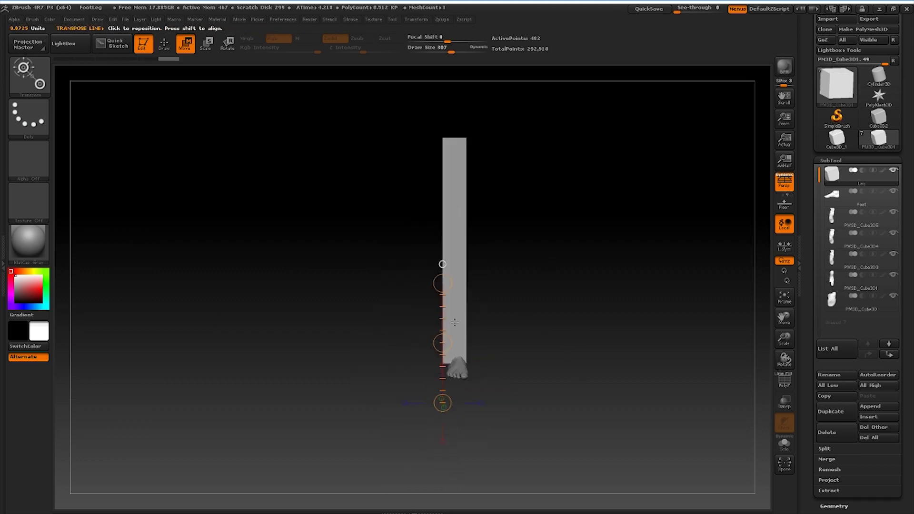
pyautogui.moveTo(456, 208); pyautogui.dragTo(456, 222)
pyautogui.keyDown('shift'); pyautogui.moveTo(565, 317); pyautogui.dragTo(607, 333); pyautogui.keyUp('shift')
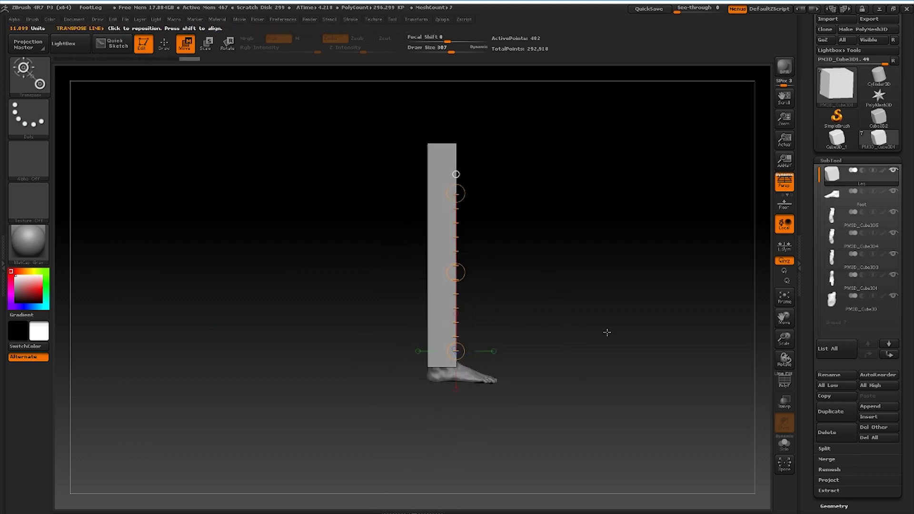
pyautogui.moveTo(308, 284); pyautogui.dragTo(395, 283)
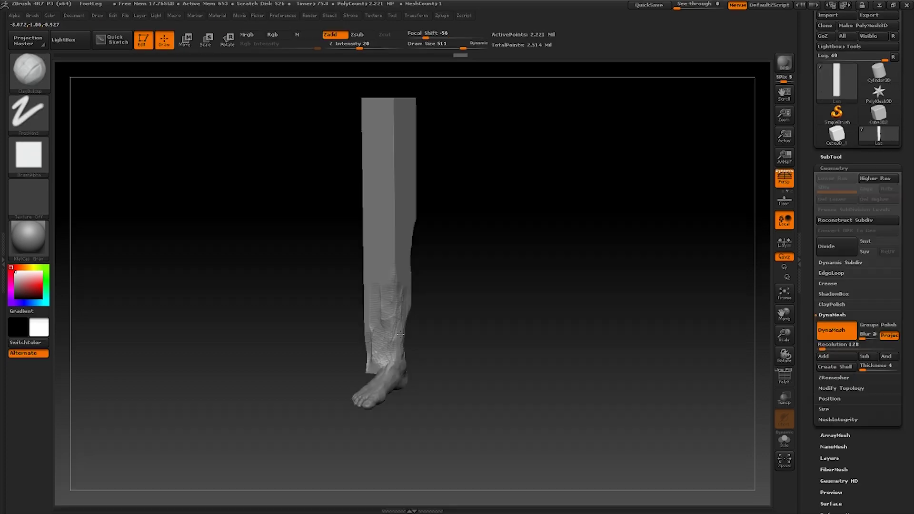
# Carve the lower half of the Leg block into the ankle, shin, calf and knee with ClayBuildup
pyautogui.moveTo(400, 315)
pyautogui.mouseDown()
pyautogui.moveTo(374, 330)
pyautogui.moveTo(376, 358)
pyautogui.moveTo(385, 314)
pyautogui.moveTo(437, 336)
pyautogui.moveTo(438, 307)
pyautogui.moveTo(428, 303)
pyautogui.moveTo(451, 310)
pyautogui.mouseUp()
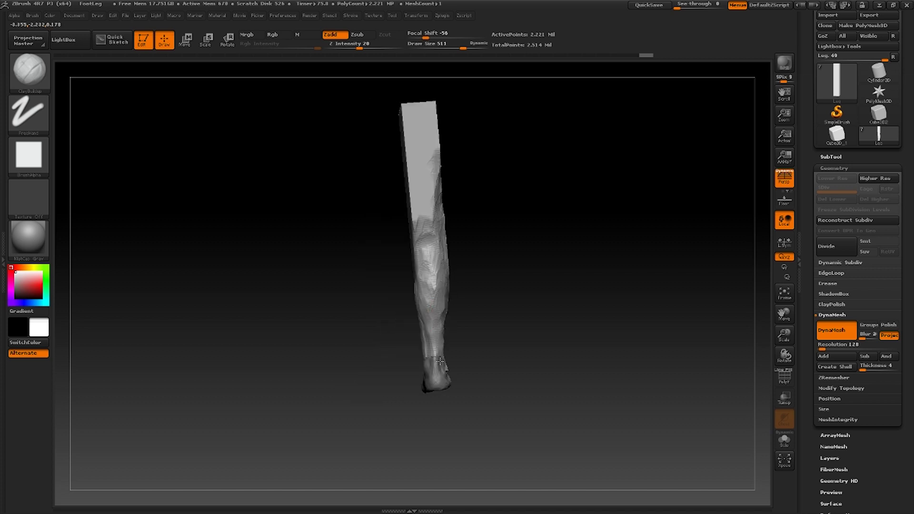
pyautogui.moveTo(440, 361); pyautogui.dragTo(463, 365)
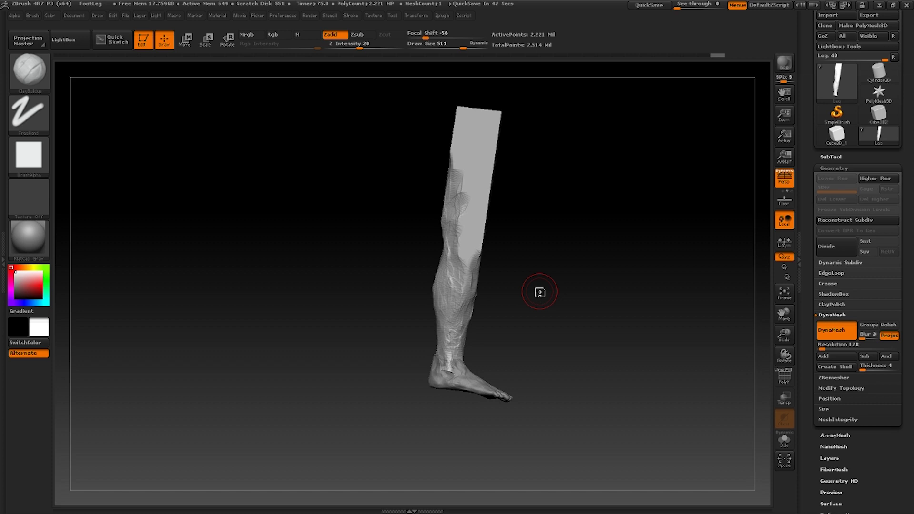
pyautogui.moveTo(539, 292); pyautogui.dragTo(428, 251)
pyautogui.moveTo(532, 249)
pyautogui.mouseDown()
pyautogui.moveTo(514, 247)
pyautogui.moveTo(548, 251)
pyautogui.mouseUp()
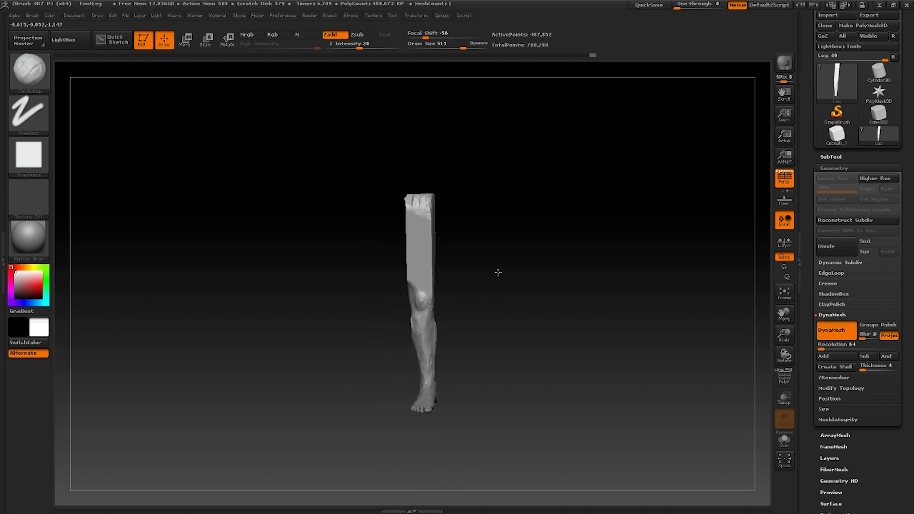
# Sculpt the upper half of the Leg block into the thigh and buttock with DynaMesh resolution 64
pyautogui.moveTo(498, 272); pyautogui.dragTo(403, 236)
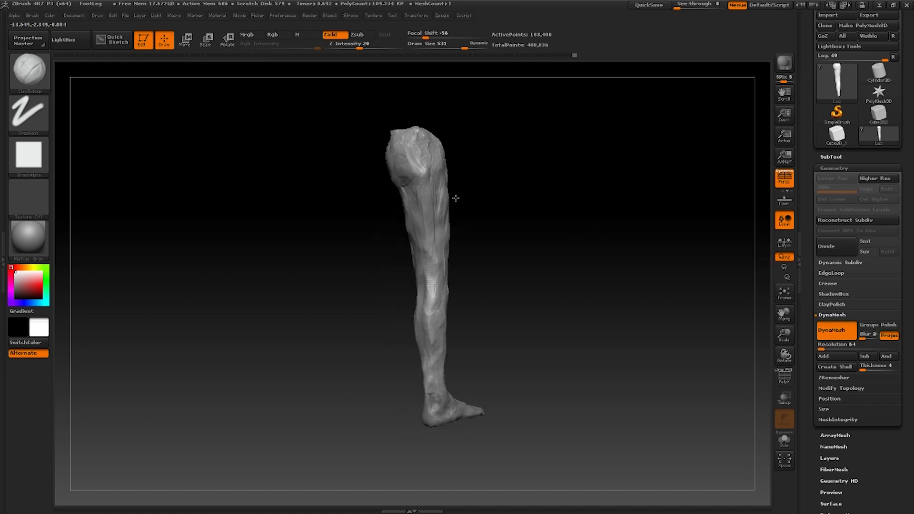
pyautogui.moveTo(504, 200); pyautogui.dragTo(379, 162)
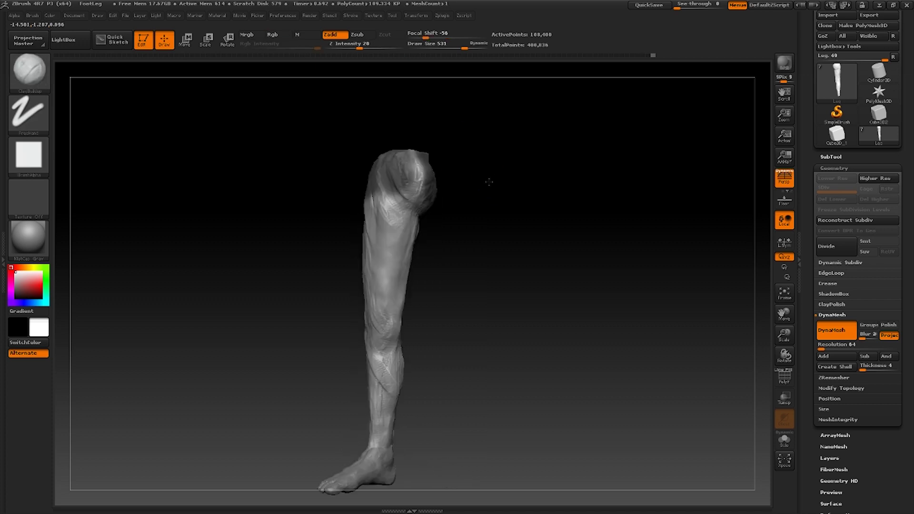
pyautogui.moveTo(485, 179); pyautogui.dragTo(380, 305)
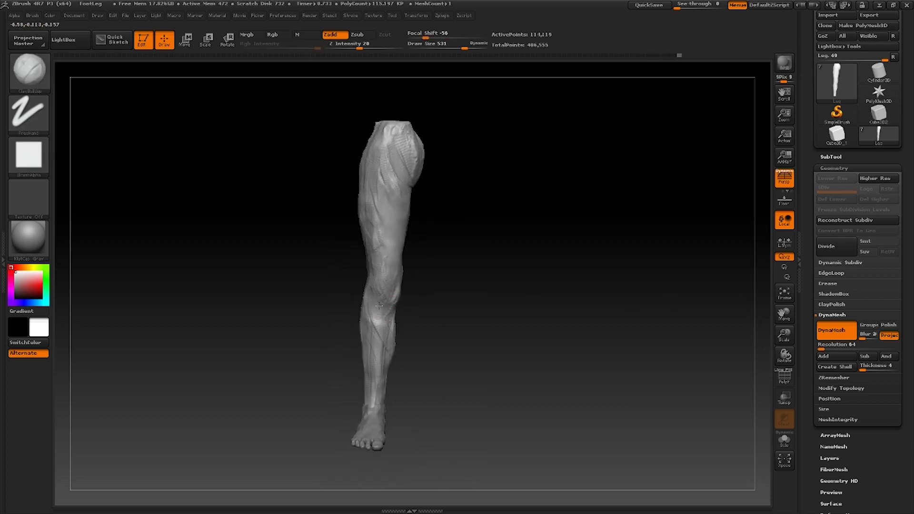
# Refine the knee, the hollow behind it and the calf muscles with ClayBuildup
pyautogui.moveTo(472, 374)
pyautogui.mouseDown()
pyautogui.moveTo(514, 381)
pyautogui.moveTo(419, 414)
pyautogui.moveTo(427, 339)
pyautogui.moveTo(458, 334)
pyautogui.mouseUp()
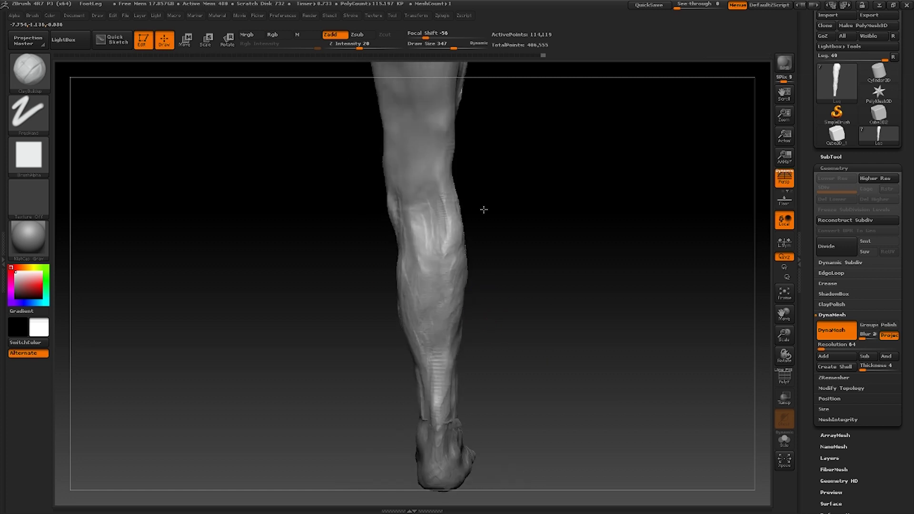
pyautogui.moveTo(483, 206); pyautogui.dragTo(427, 221)
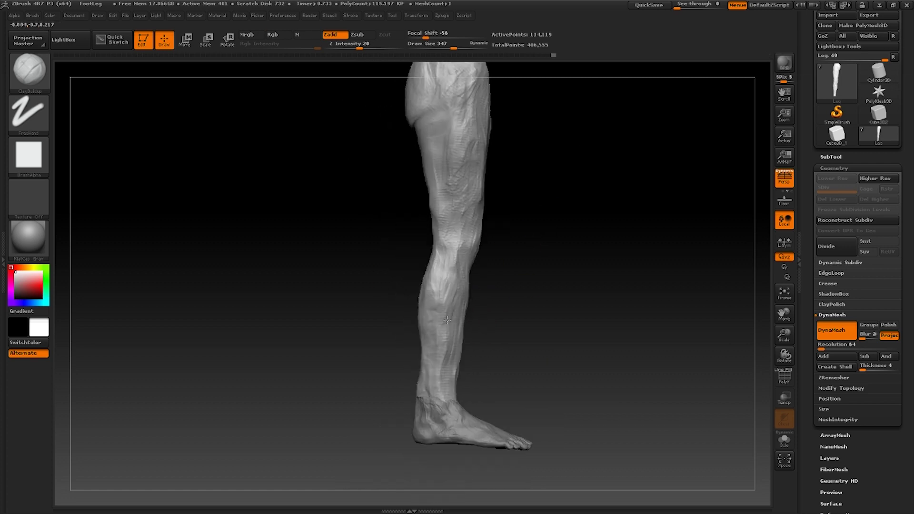
pyautogui.moveTo(486, 243); pyautogui.dragTo(595, 300)
pyautogui.moveTo(784, 292); pyautogui.dragTo(548, 304)
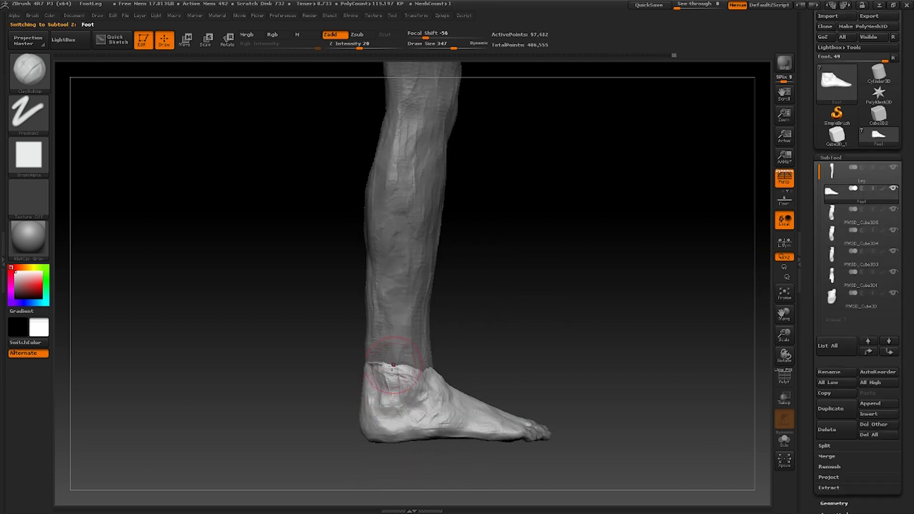
# Rework the ankle rim of the Foot subtool where it meets the leg, and reselect the Leg subtool
pyautogui.moveTo(476, 333); pyautogui.dragTo(324, 361)
pyautogui.keyDown('alt'); pyautogui.click(370, 333); pyautogui.keyUp('alt')
pyautogui.keyDown('alt'); pyautogui.moveTo(305, 305); pyautogui.dragTo(294, 230); pyautogui.keyUp('alt')
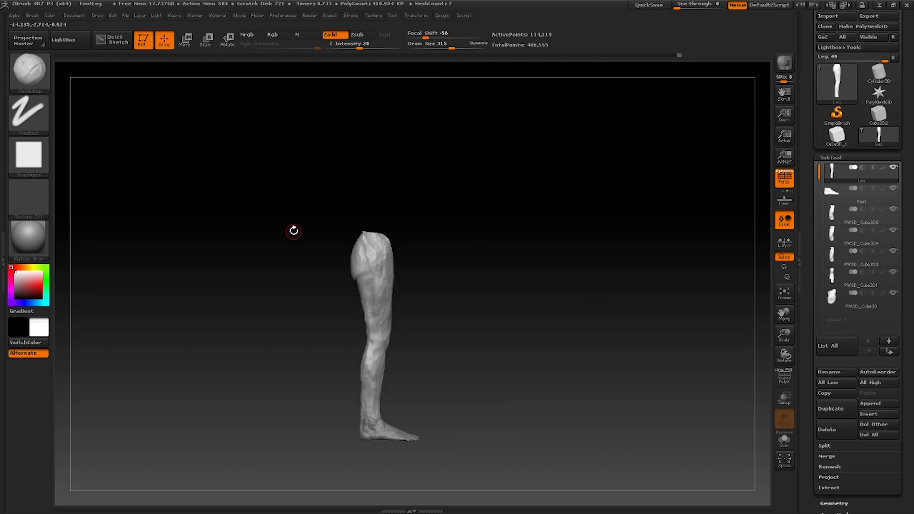
# Refine the buttock, hip and upper thigh of the Leg subtool from several angles
pyautogui.press('r')
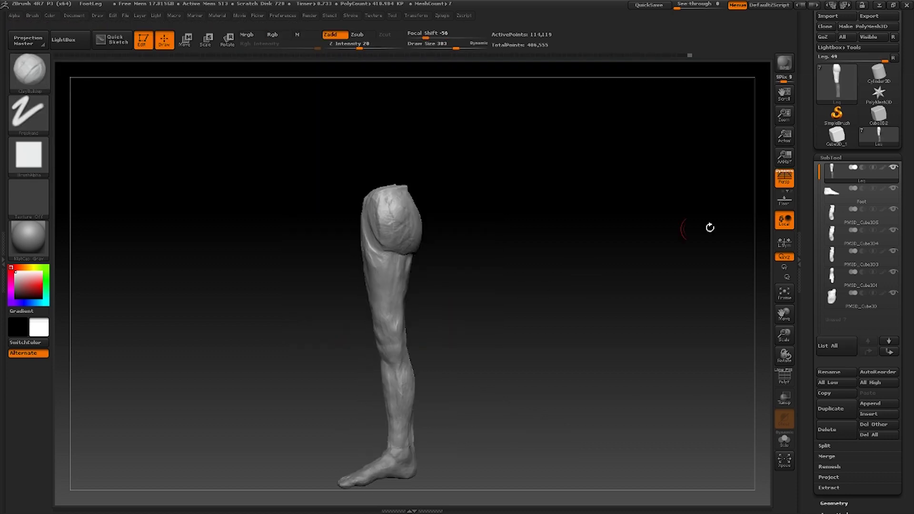
pyautogui.moveTo(709, 229); pyautogui.dragTo(728, 231)
pyautogui.moveTo(393, 274); pyautogui.dragTo(370, 242)
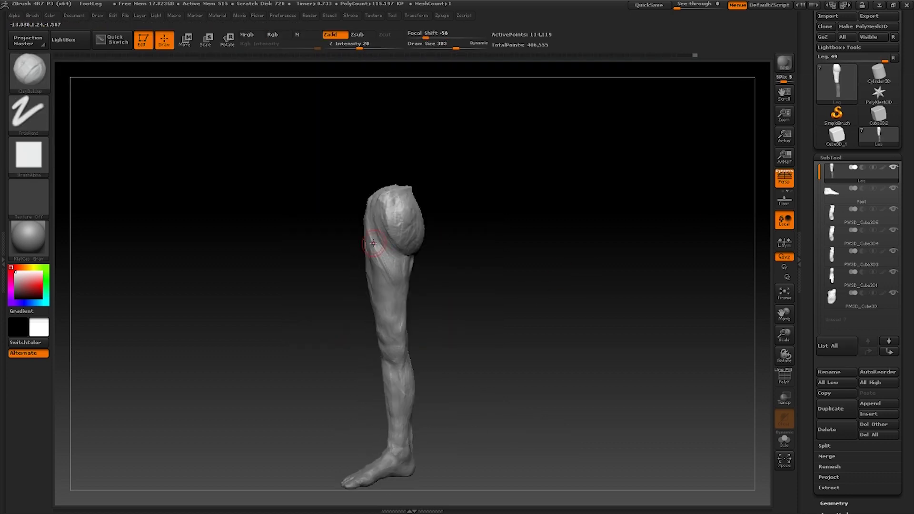
pyautogui.moveTo(419, 295)
pyautogui.mouseDown()
pyautogui.moveTo(472, 305)
pyautogui.moveTo(285, 67)
pyautogui.moveTo(422, 147)
pyautogui.moveTo(392, 81)
pyautogui.moveTo(532, 211)
pyautogui.moveTo(369, 230)
pyautogui.moveTo(286, 198)
pyautogui.moveTo(762, 288)
pyautogui.mouseUp()
pyautogui.moveTo(522, 262); pyautogui.dragTo(458, 126)
pyautogui.moveTo(458, 195); pyautogui.dragTo(516, 204)
pyautogui.moveTo(523, 251); pyautogui.dragTo(528, 245)
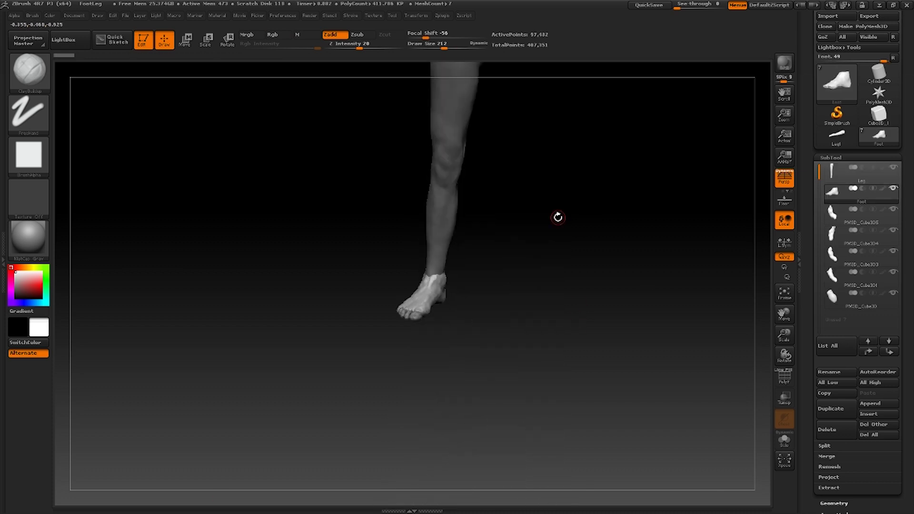
pyautogui.keyDown('alt'); pyautogui.moveTo(557, 217); pyautogui.dragTo(542, 325); pyautogui.keyUp('alt')
pyautogui.click(827, 456)
pyautogui.click(837, 467)
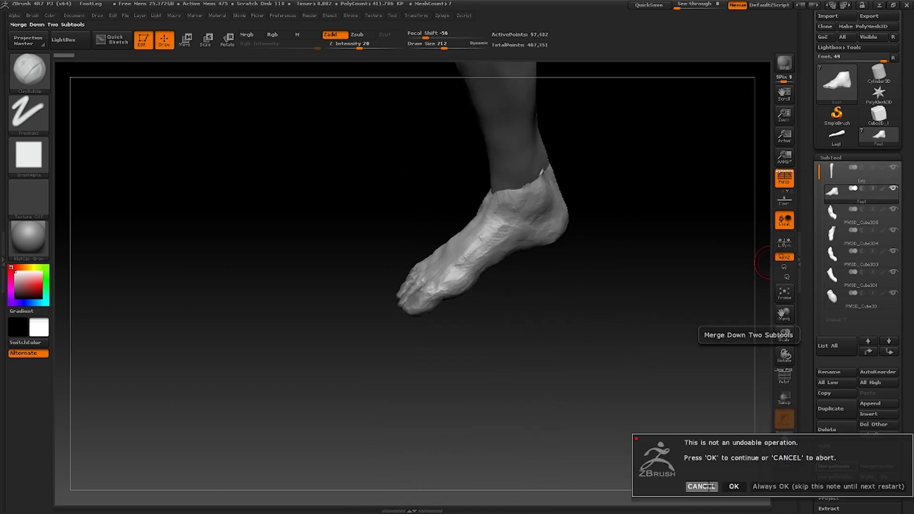
pyautogui.click(701, 488)
# Smooth the ankle and upper surface of the Foot subtool where it joins the leg
pyautogui.moveTo(333, 375); pyautogui.dragTo(569, 377)
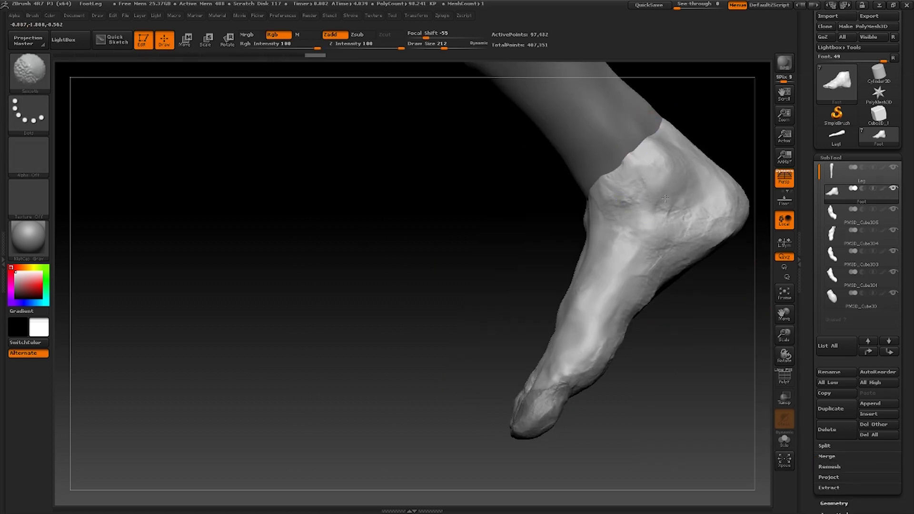
pyautogui.moveTo(714, 286); pyautogui.dragTo(684, 163)
pyautogui.moveTo(664, 261)
pyautogui.keyDown('shift'); pyautogui.mouseDown()
pyautogui.moveTo(684, 264)
pyautogui.moveTo(549, 216)
pyautogui.mouseUp(); pyautogui.keyUp('shift')
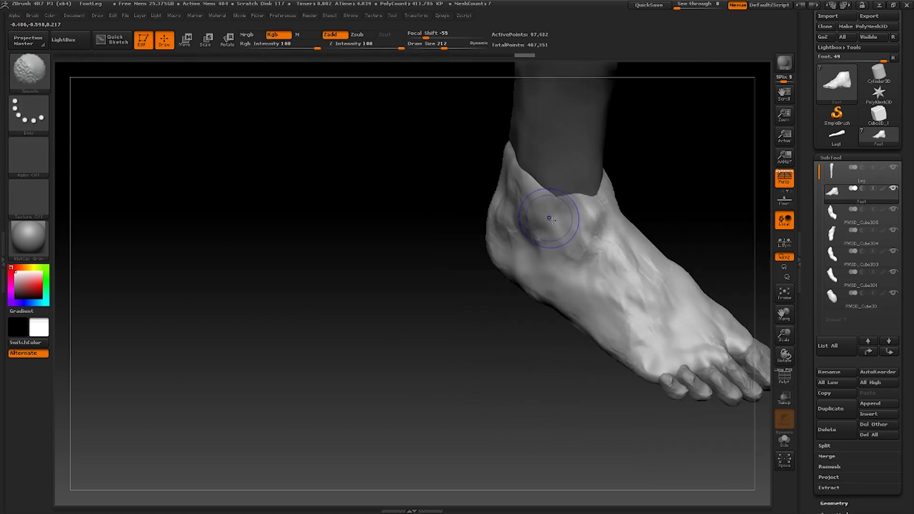
pyautogui.moveTo(690, 224)
pyautogui.mouseDown()
pyautogui.moveTo(621, 225)
pyautogui.moveTo(582, 347)
pyautogui.mouseUp()
pyautogui.moveTo(571, 312); pyautogui.dragTo(598, 289)
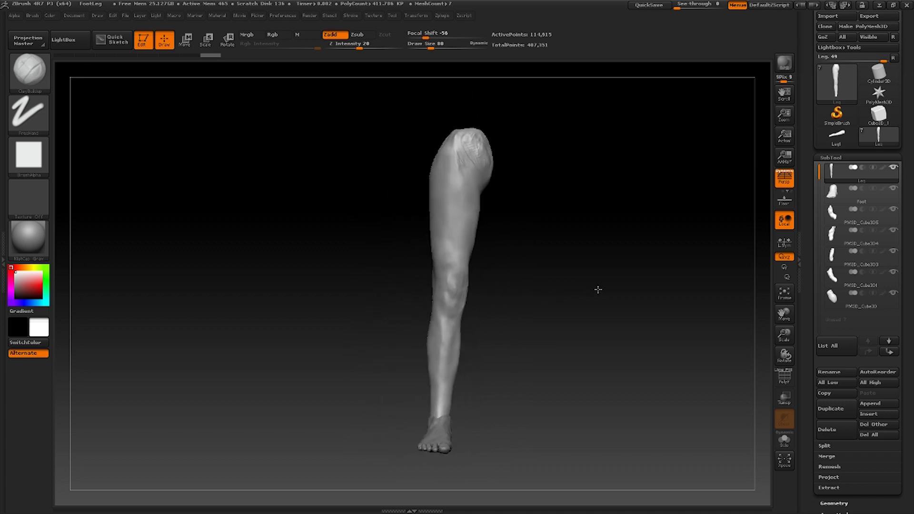